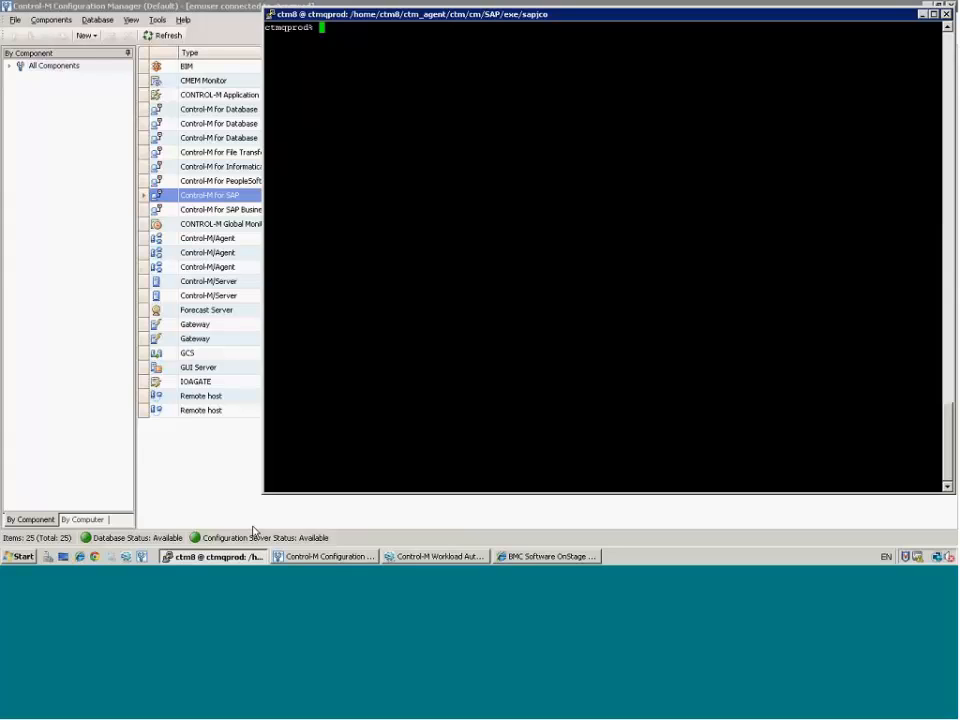
# Run ctmgetcm for host ctmqprod with the default application type and the Get action
pyautogui.write('ctmgetcm')
pyautogui.press('Return')
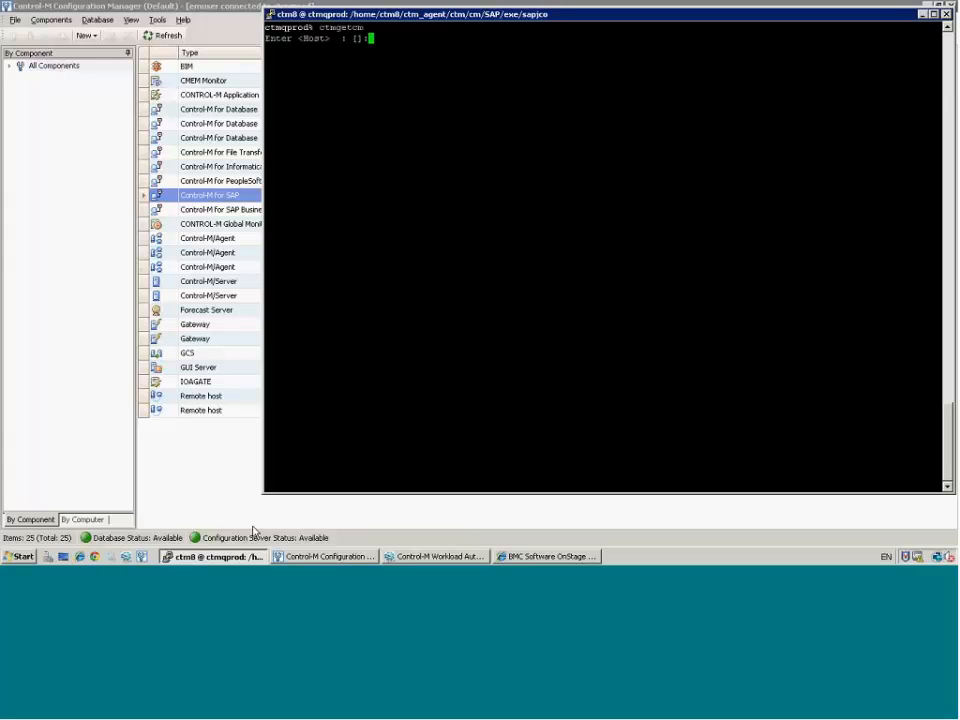
pyautogui.write('ctmqprod')
pyautogui.press('Return')
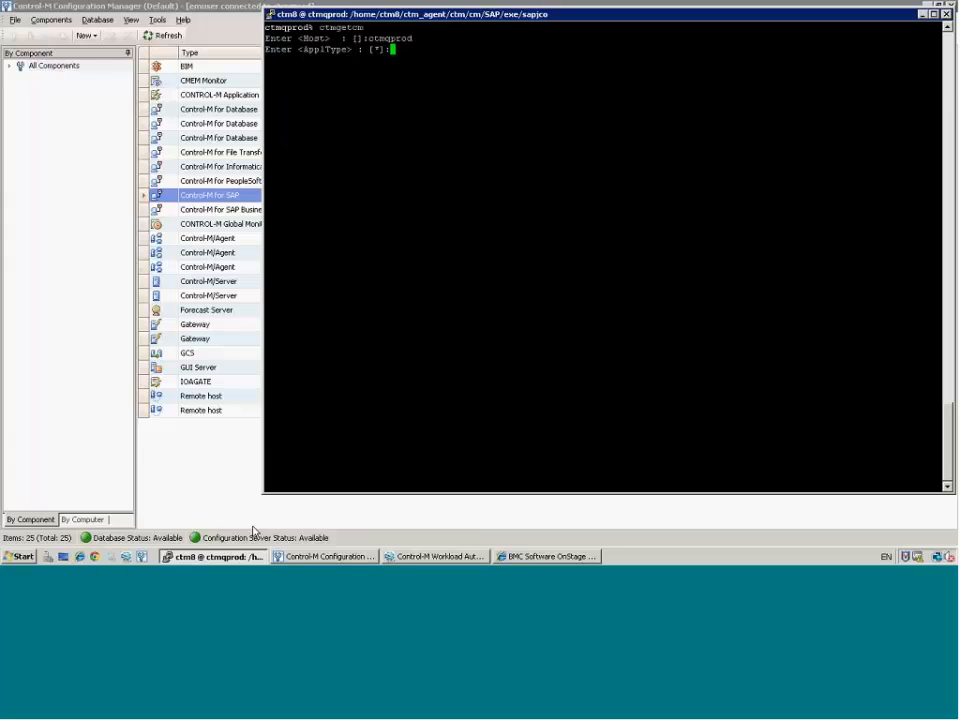
pyautogui.press('Return')
pyautogui.write('Get')
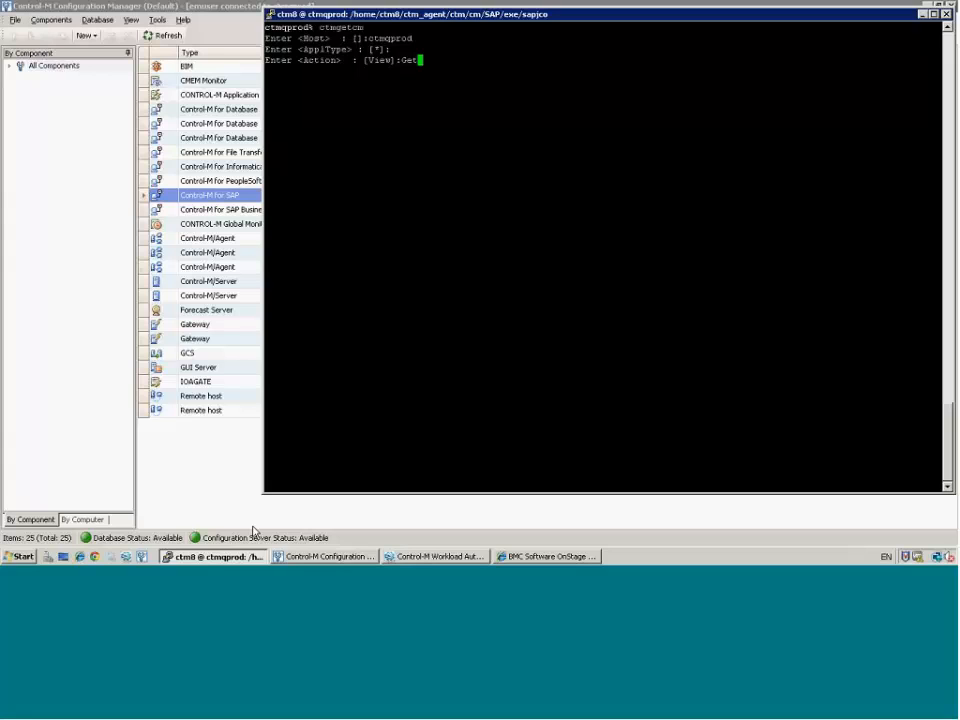
pyautogui.press('Return')
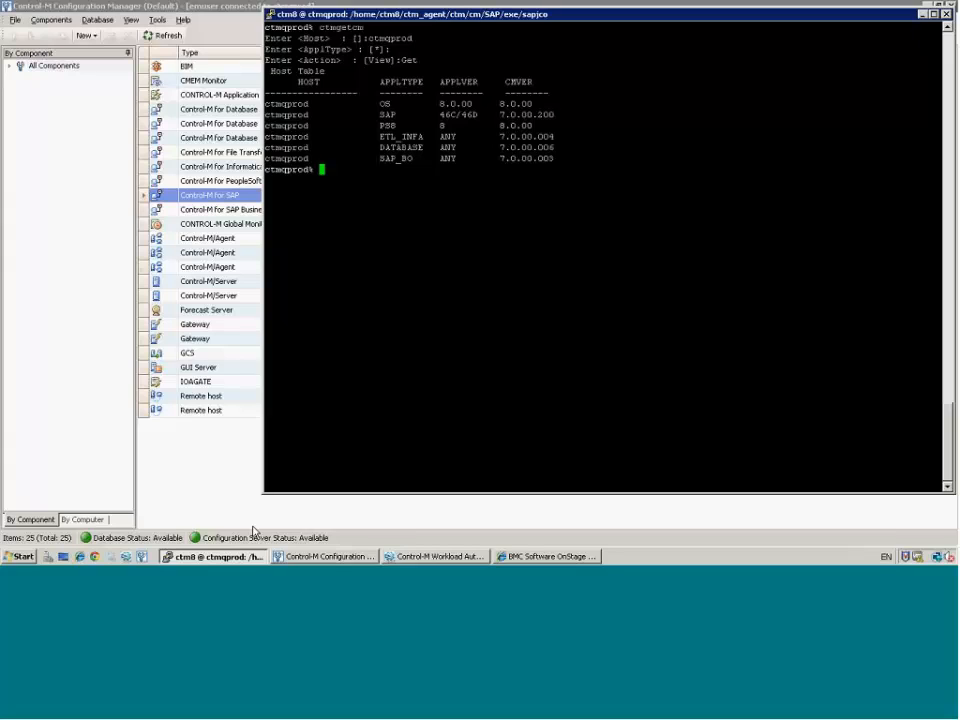
pyautogui.press('Return')
pyautogui.press('Return')
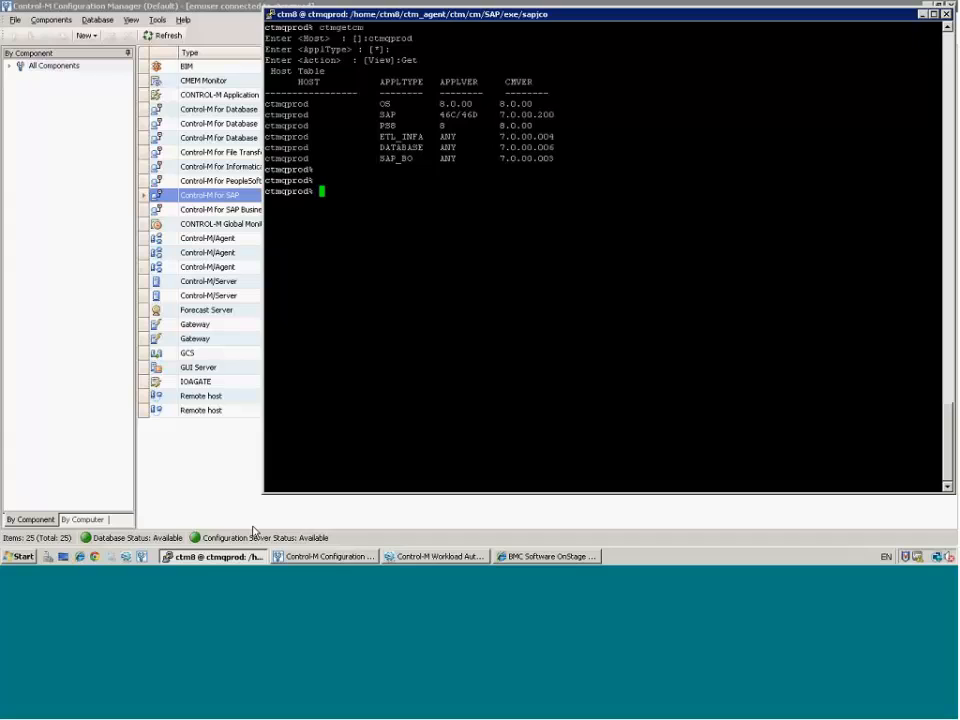
# List the files in the current sapjco directory and print its full path
pyautogui.write('ll')
pyautogui.press('Return')
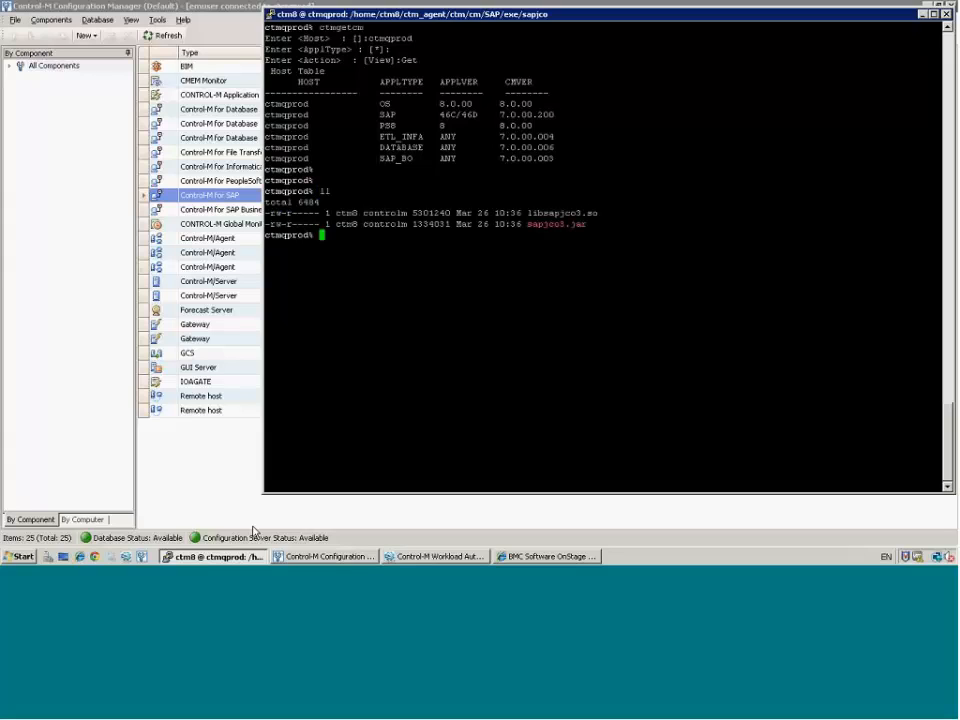
pyautogui.write('pwd')
pyautogui.press('Return')
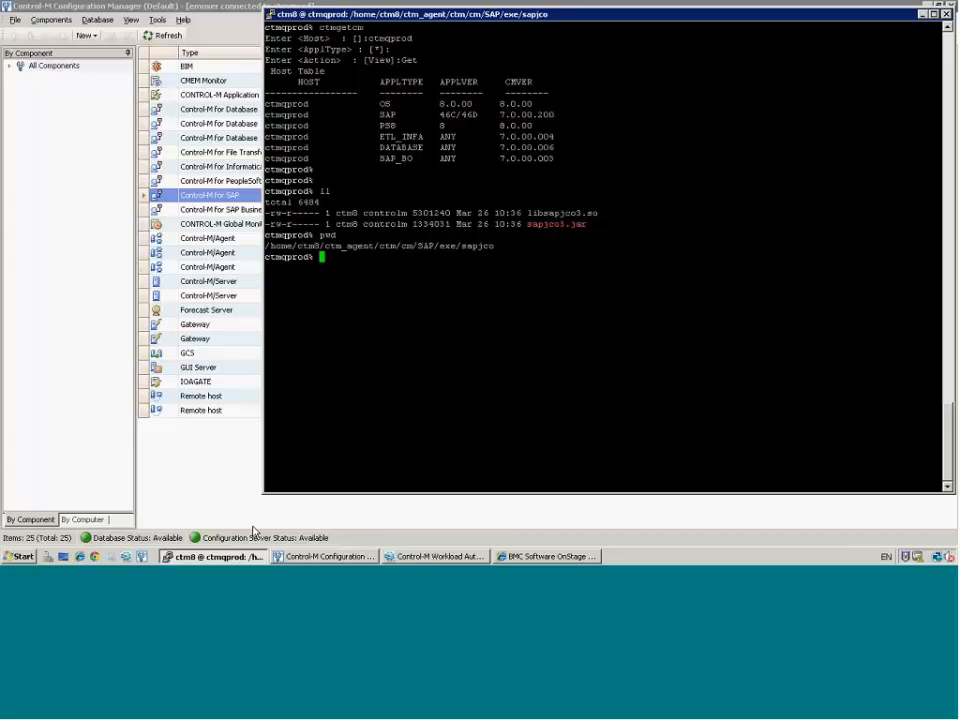
pyautogui.press('Return')
pyautogui.press('Return')
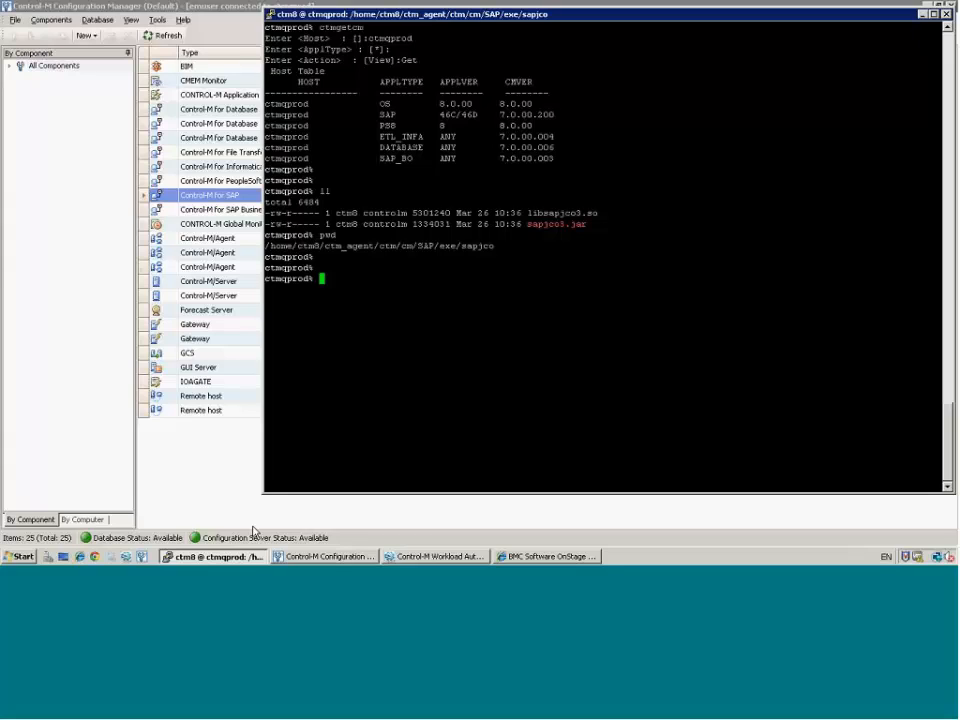
# Check the SAP JCo compatibility by running sapcmbe.sh jco
pyautogui.write('sapcmbe.sh jco')
pyautogui.press('Return')
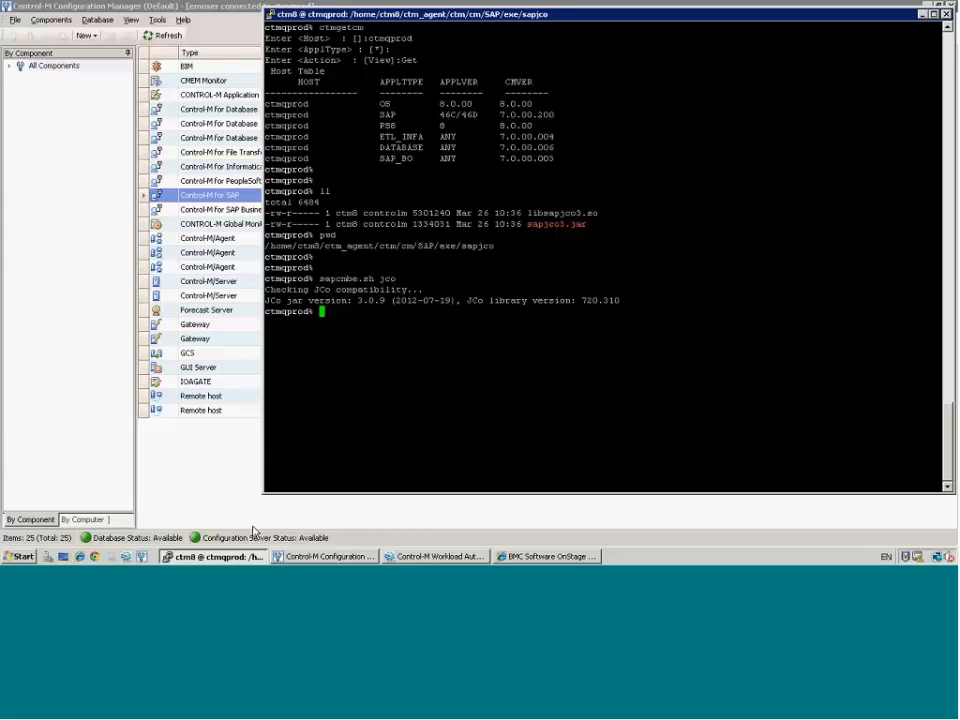
pyautogui.press('Return')
pyautogui.press('Return')
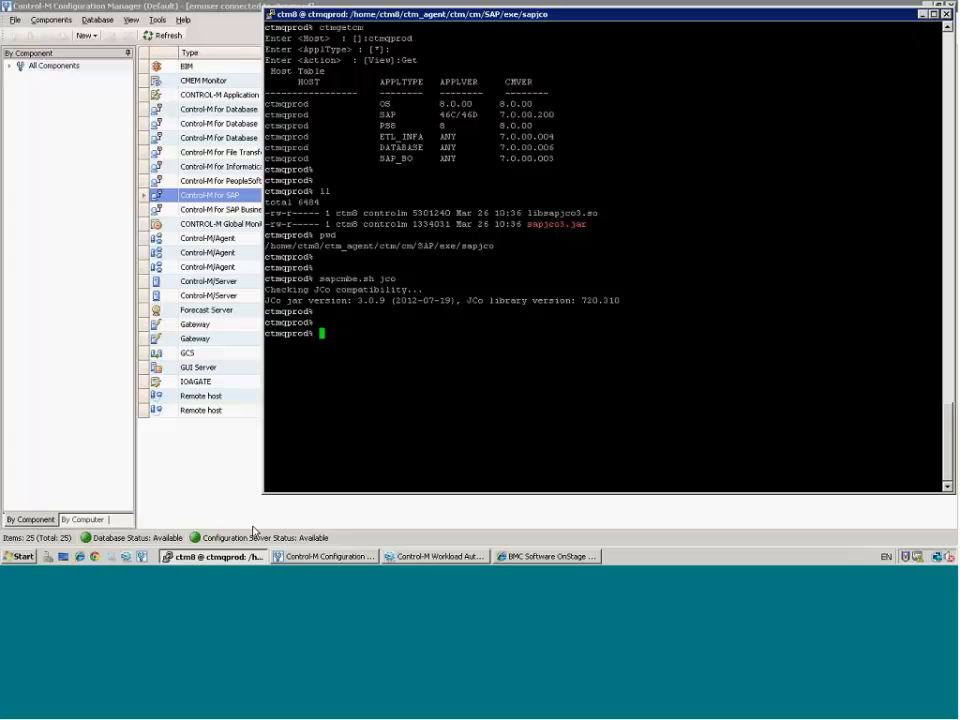
# Check the status of the Control-M for SAP module with sapcmbe.sh status
pyautogui.write('sape')
pyautogui.press('BackSpace')
pyautogui.press('Tab')
pyautogui.write('status')
pyautogui.press('Return')
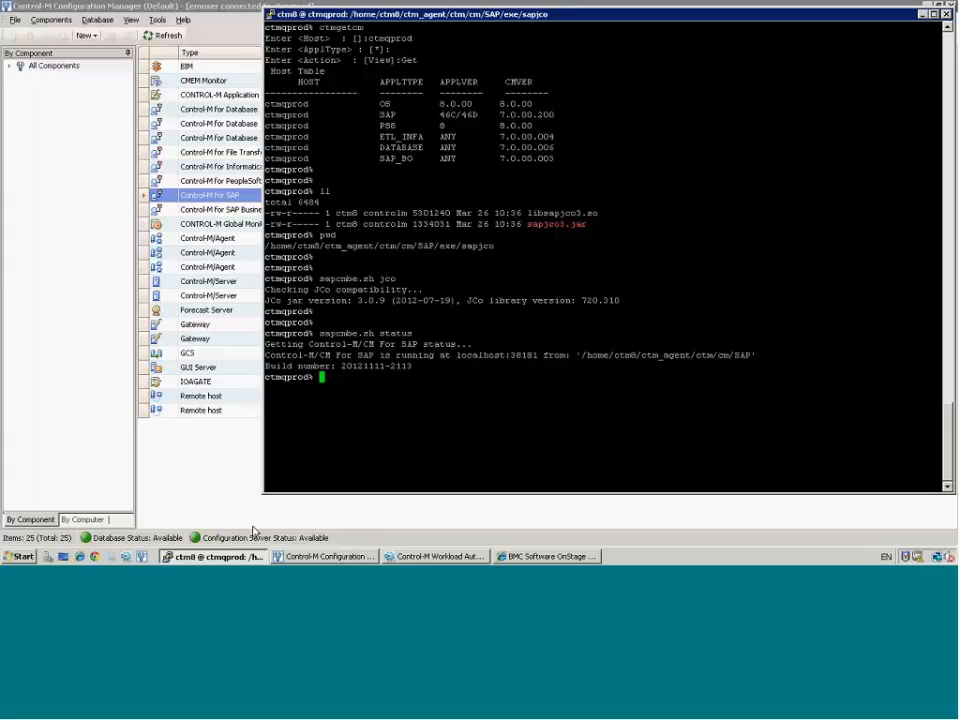
# Switch to Control-M Configuration Manager and open Connection Profile Management for the Control-M for SAP component
pyautogui.click(234, 35)
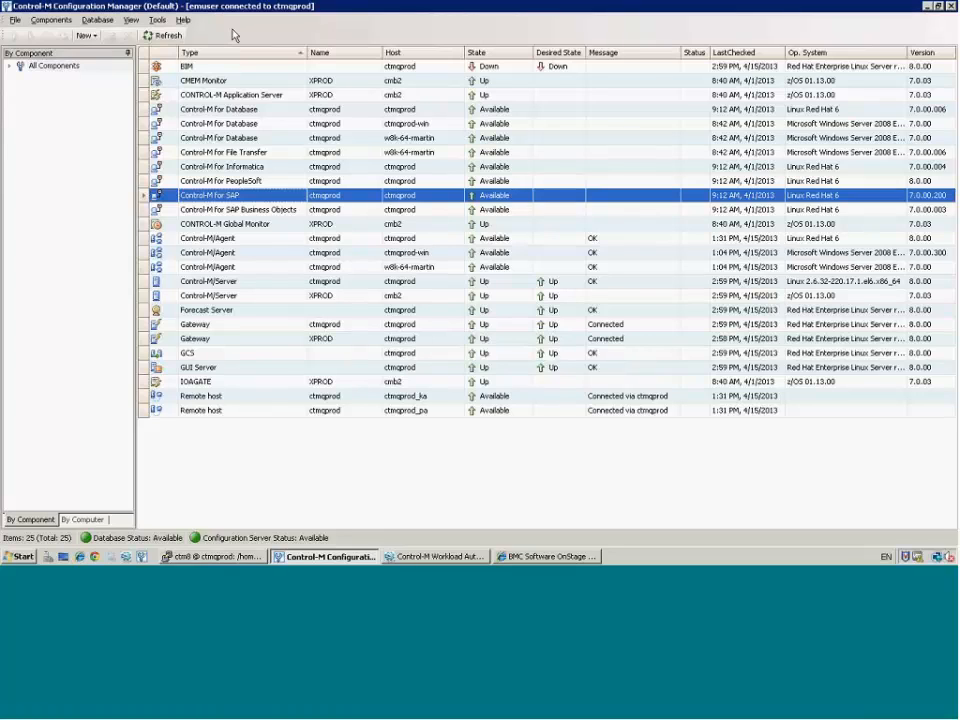
pyautogui.rightClick(251, 198)
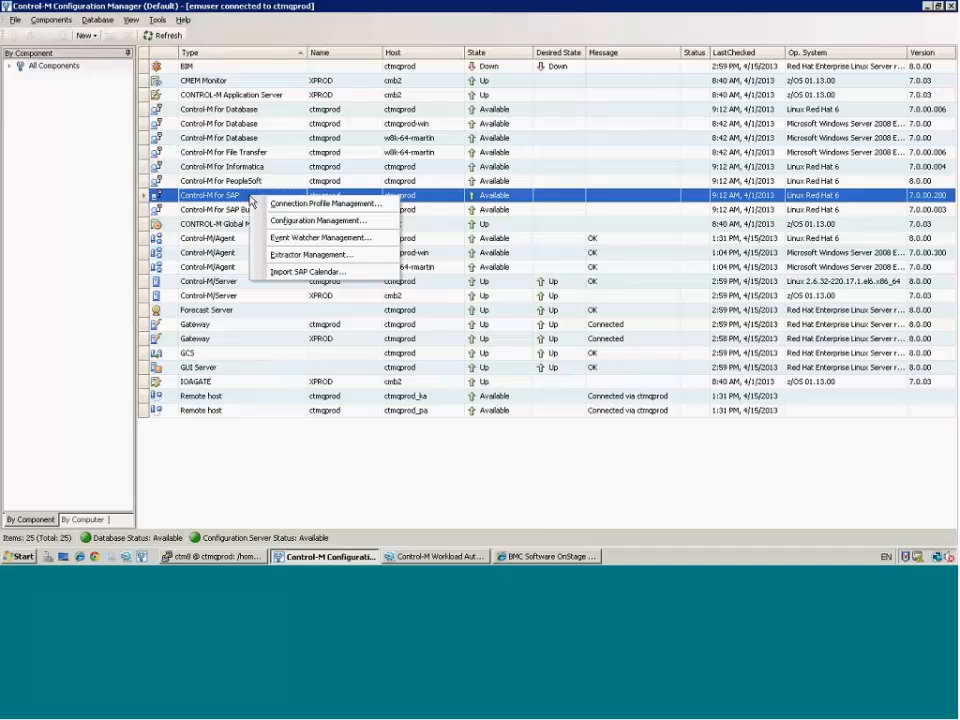
pyautogui.click(278, 209)
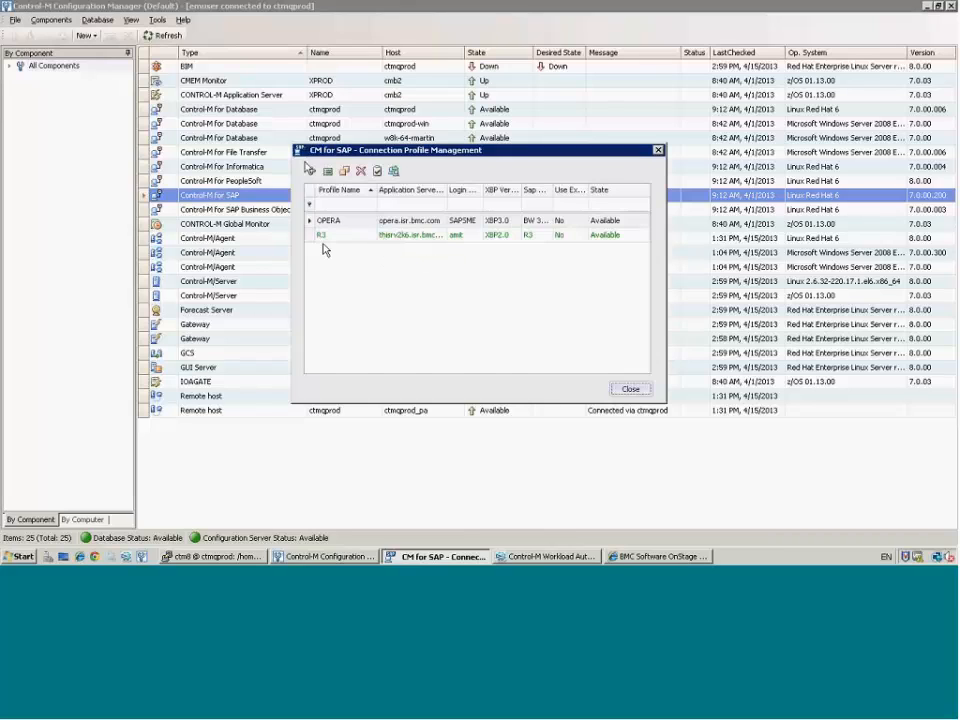
# Start a new SAP connection profile named BW with the Specific Application Server logon type and proceed to its connection details
pyautogui.click(311, 172)
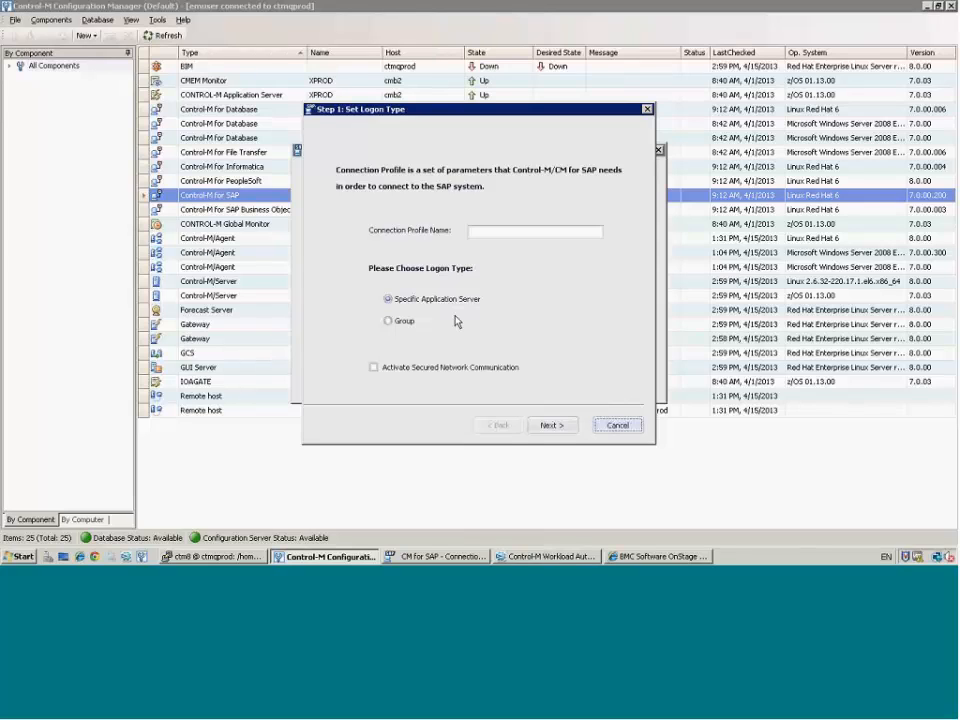
pyautogui.click(525, 232)
pyautogui.write('BW')
pyautogui.click(557, 429)
pyautogui.click(553, 425)
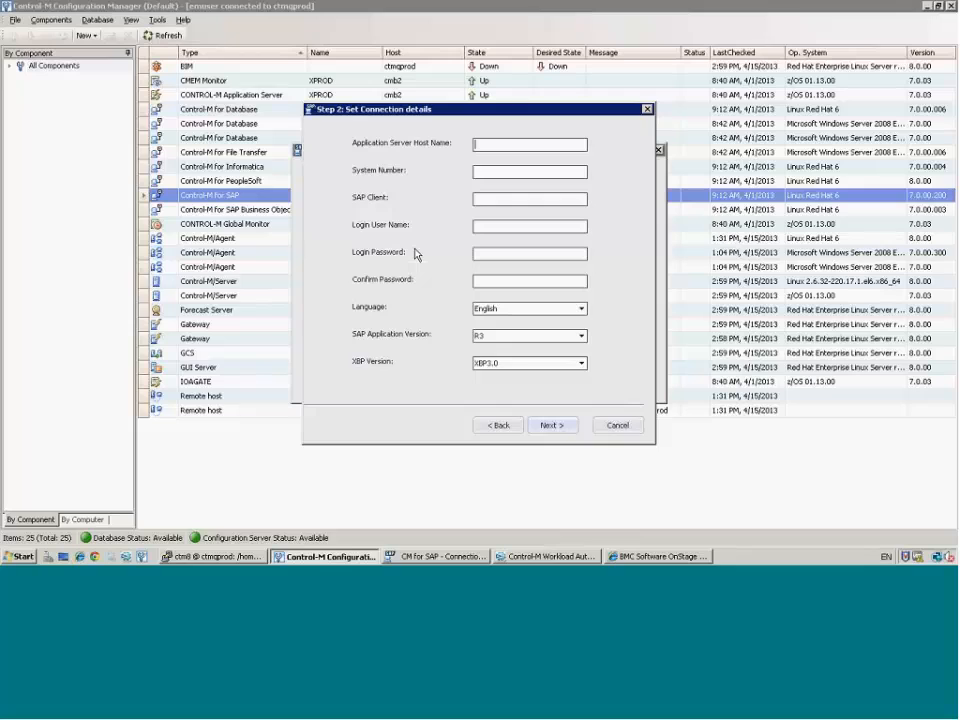
# Enter application server host mars02.isr.bmc.com, system number 02, SAP client 100, the login user name, and the login password with its confirmation
pyautogui.write('mars02.isr.bmc.com')
pyautogui.click(501, 172)
pyautogui.write('02')
pyautogui.press('Tab')
pyautogui.write('100')
pyautogui.press('Tab')
pyautogui.write('niv')
pyautogui.press('Tab')
pyautogui.write('*******')
pyautogui.press('Tab')
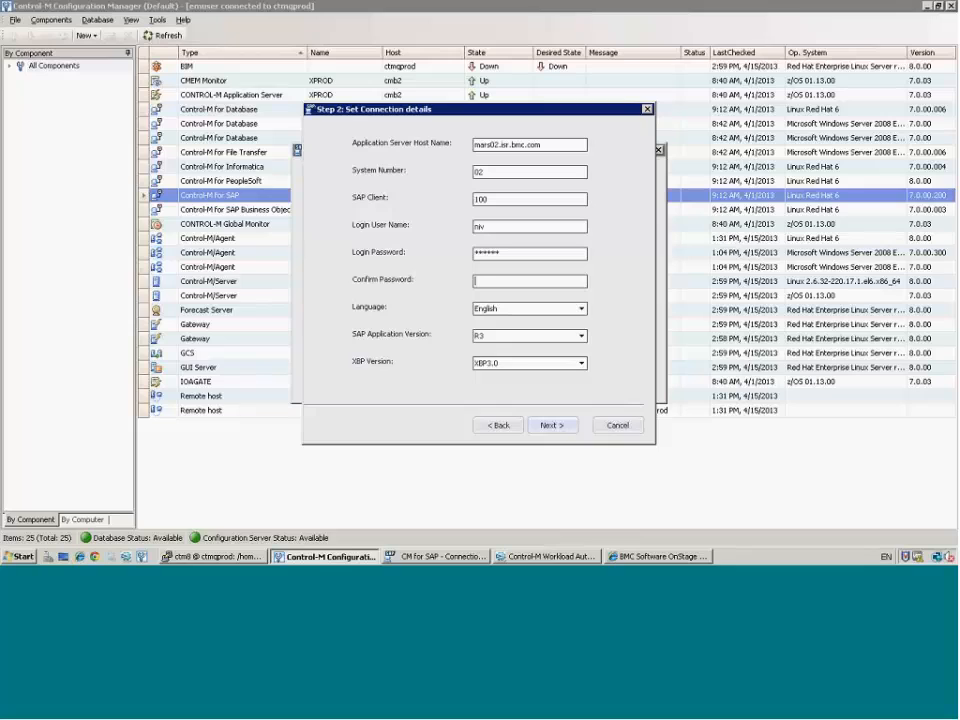
pyautogui.write('*******')
pyautogui.press('Tab')
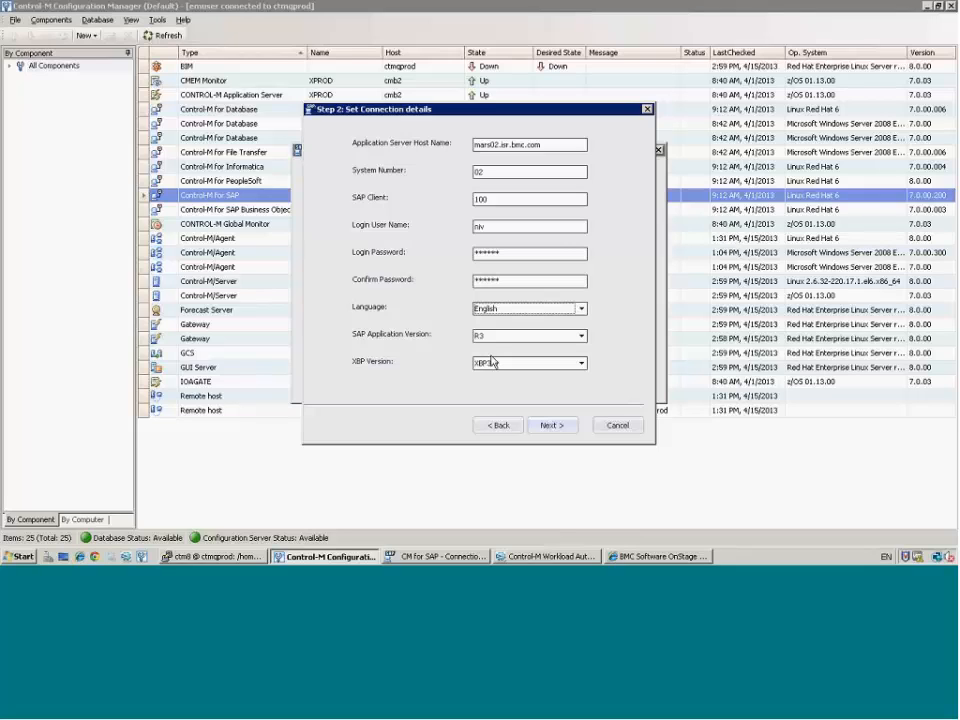
# Set the SAP application version to BW 3.<X> or later and the XBP version to XBP3.0, and proceed to the advanced options
pyautogui.click(581, 337)
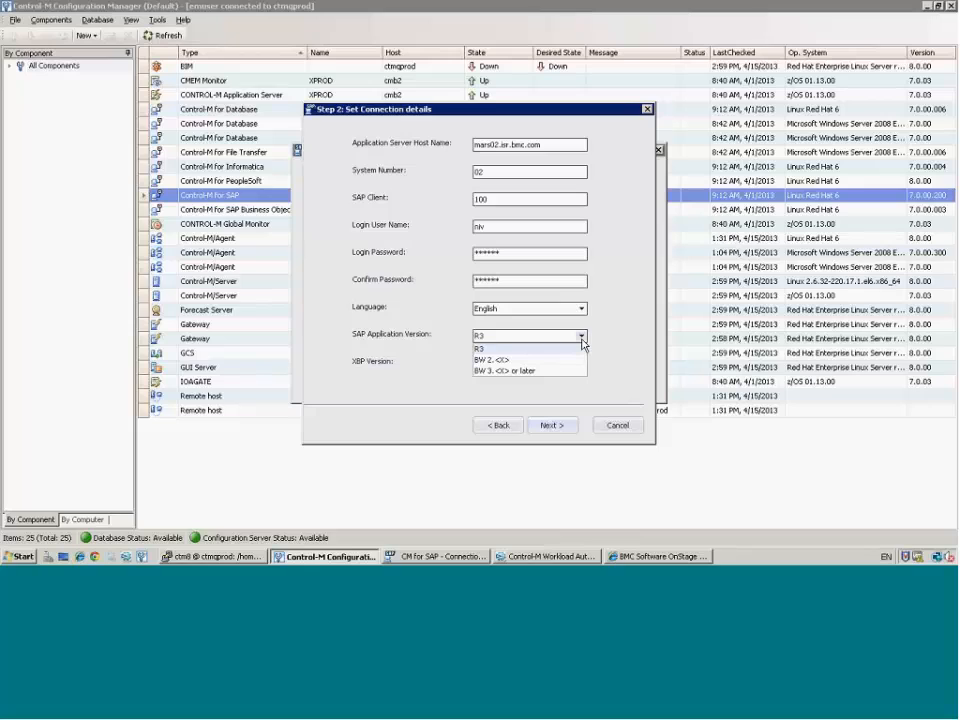
pyautogui.click(524, 371)
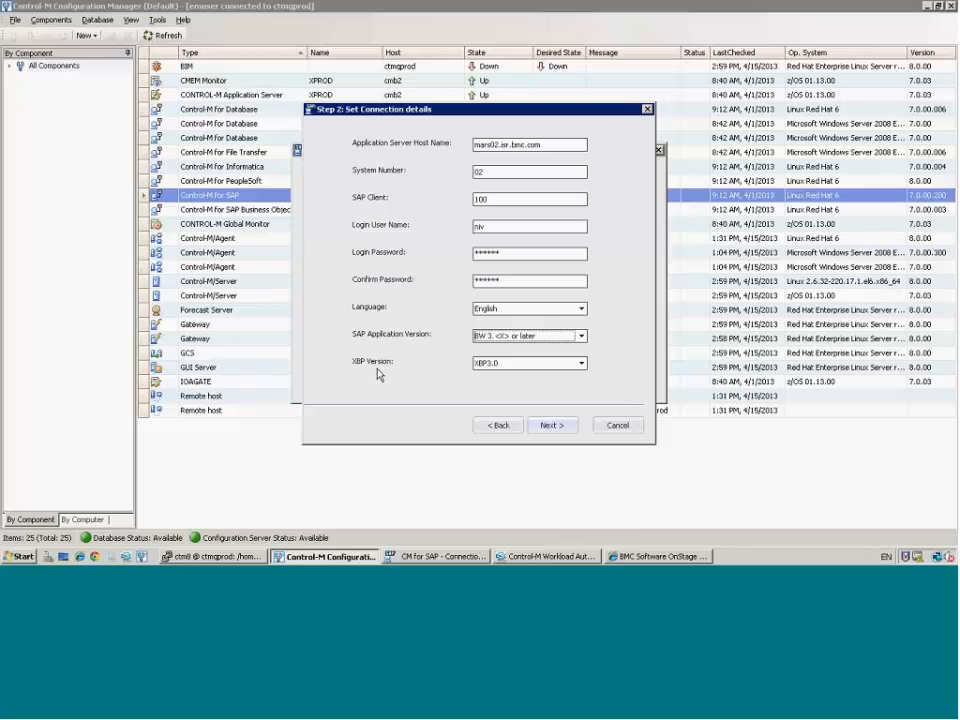
pyautogui.click(581, 364)
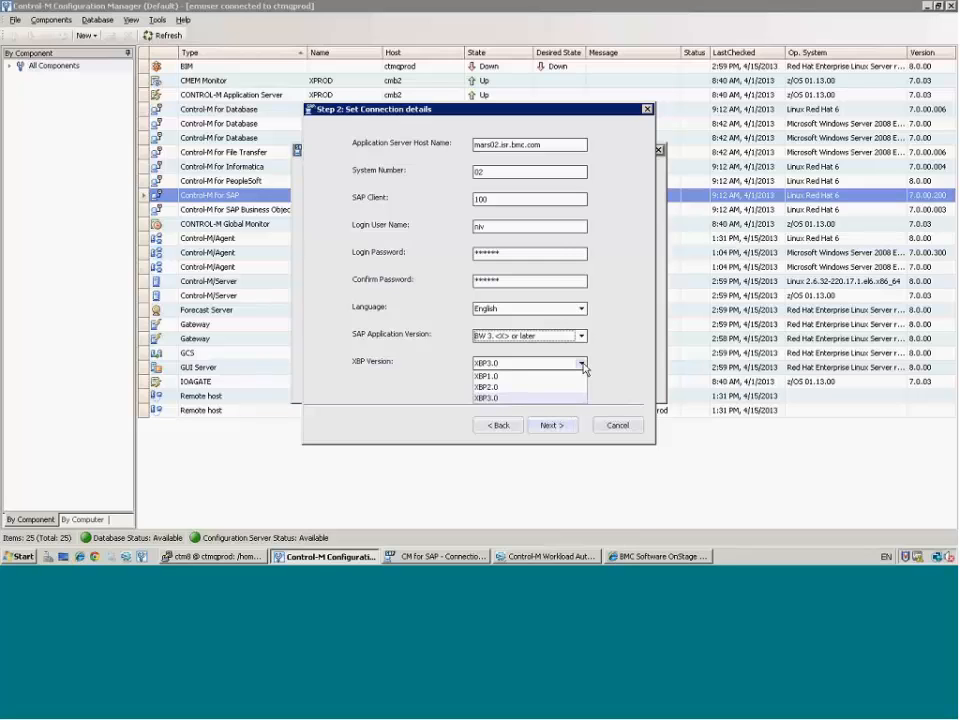
pyautogui.click(565, 398)
pyautogui.click(551, 425)
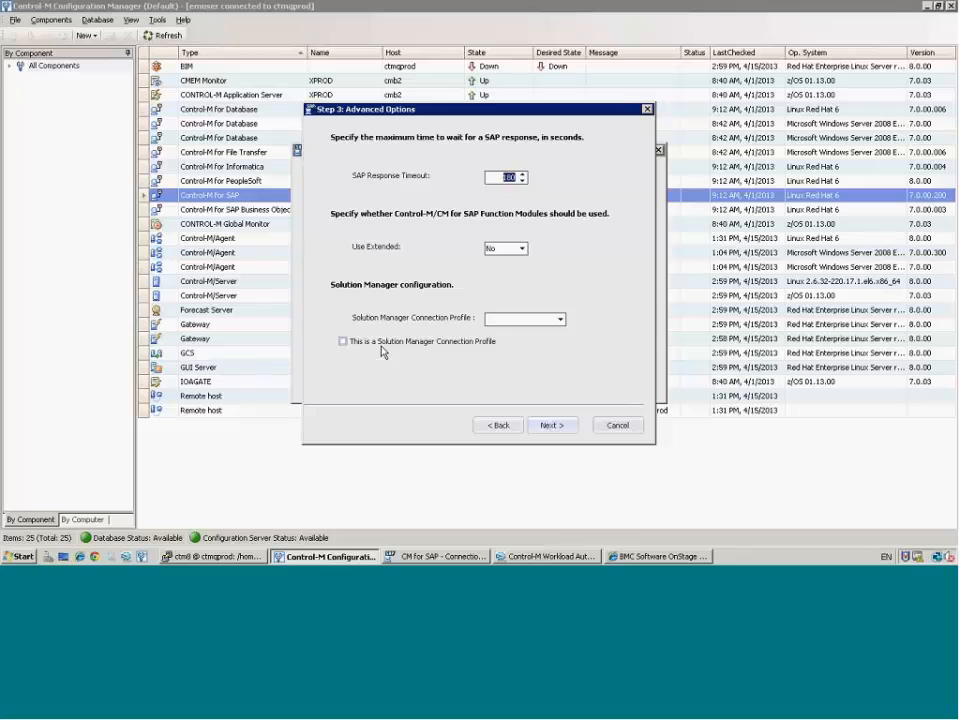
# Go through the Solution Manager Connection Profile choice in the advanced options and proceed to the profile summary
pyautogui.click(561, 320)
pyautogui.click(536, 337)
pyautogui.click(552, 426)
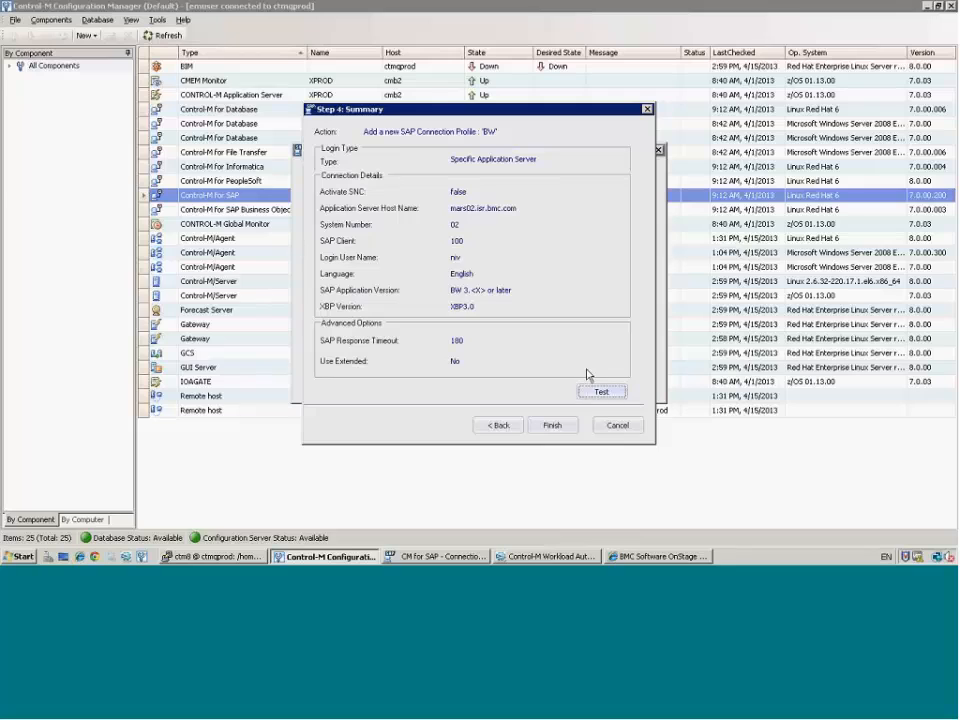
# Test and finish the BW connection profile, and close Connection Profile Management
pyautogui.click(596, 392)
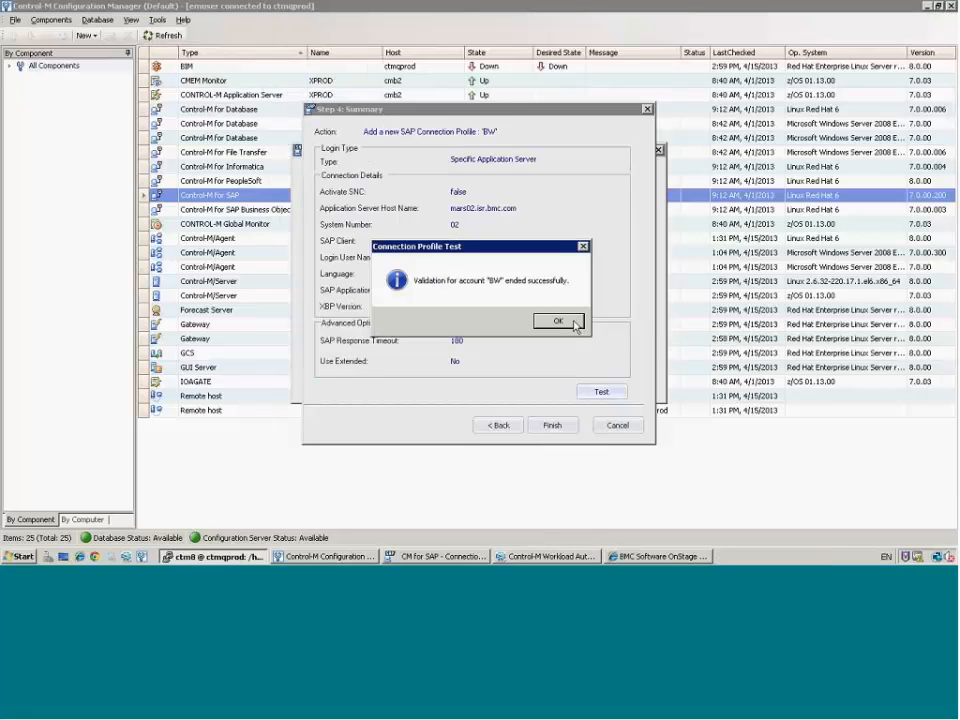
pyautogui.click(557, 321)
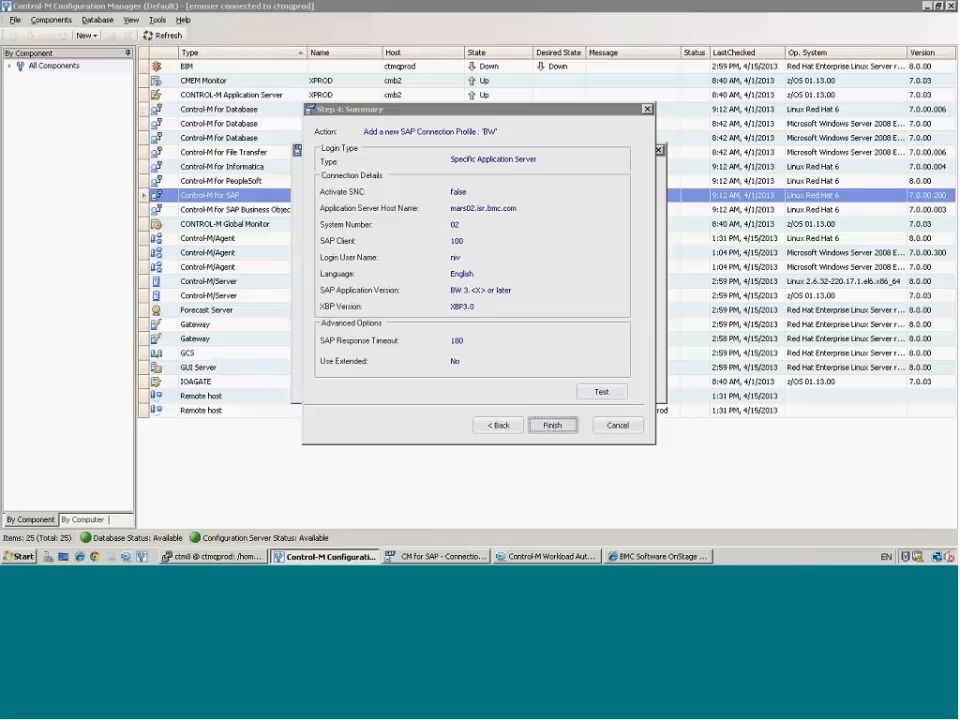
pyautogui.click(540, 325)
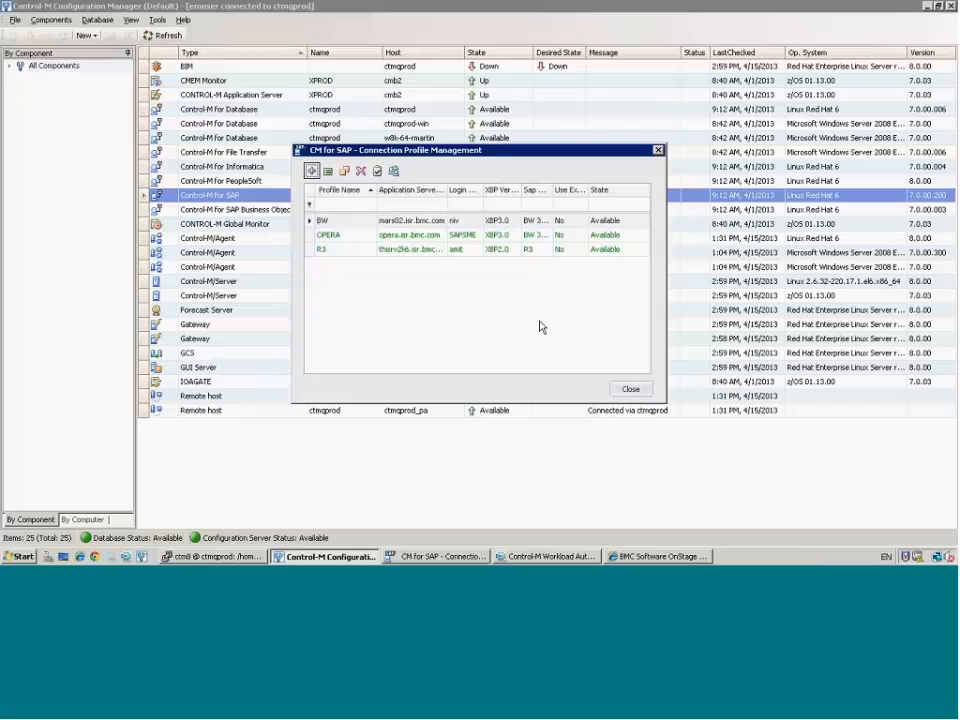
pyautogui.click(404, 222)
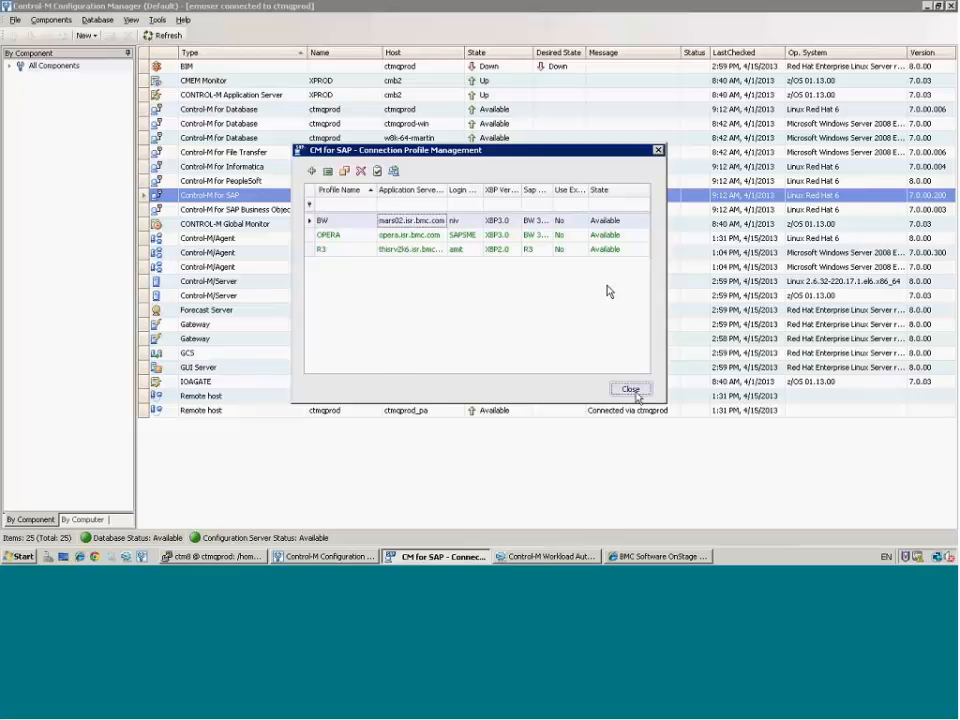
pyautogui.click(634, 392)
# Open Configuration Management for the Control-M for SAP component and keep XAL as the load balancing algorithm
pyautogui.rightClick(226, 199)
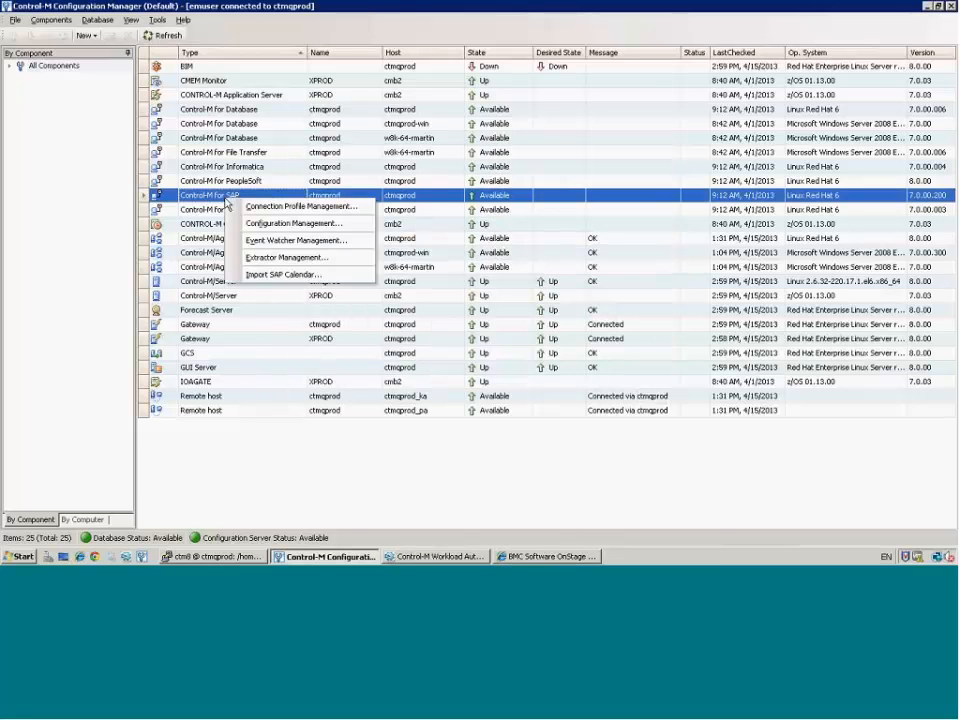
pyautogui.click(257, 223)
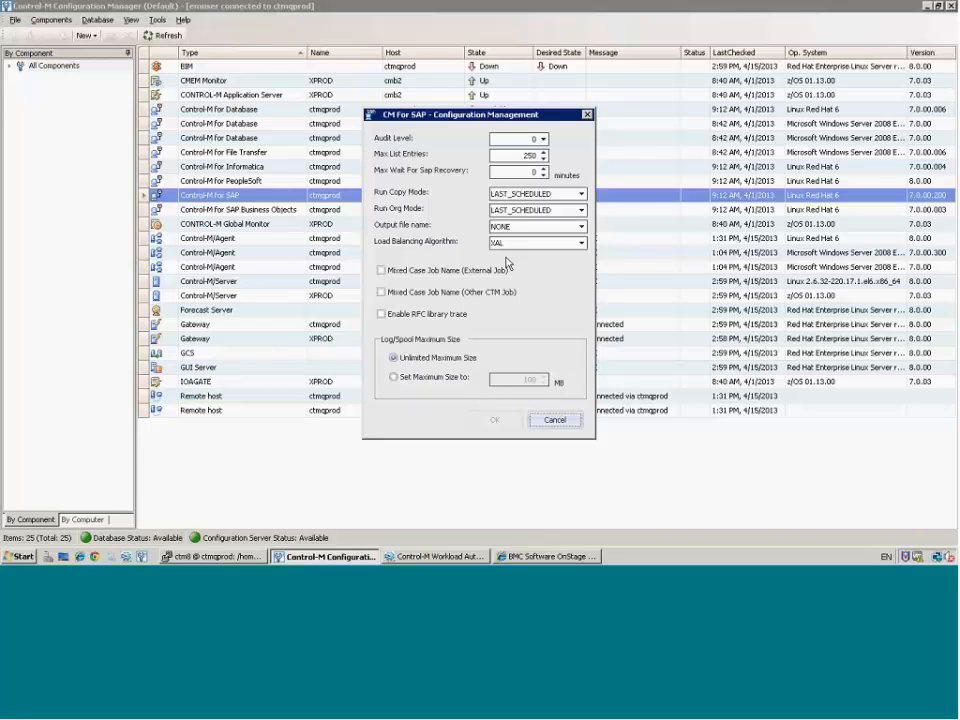
pyautogui.click(581, 243)
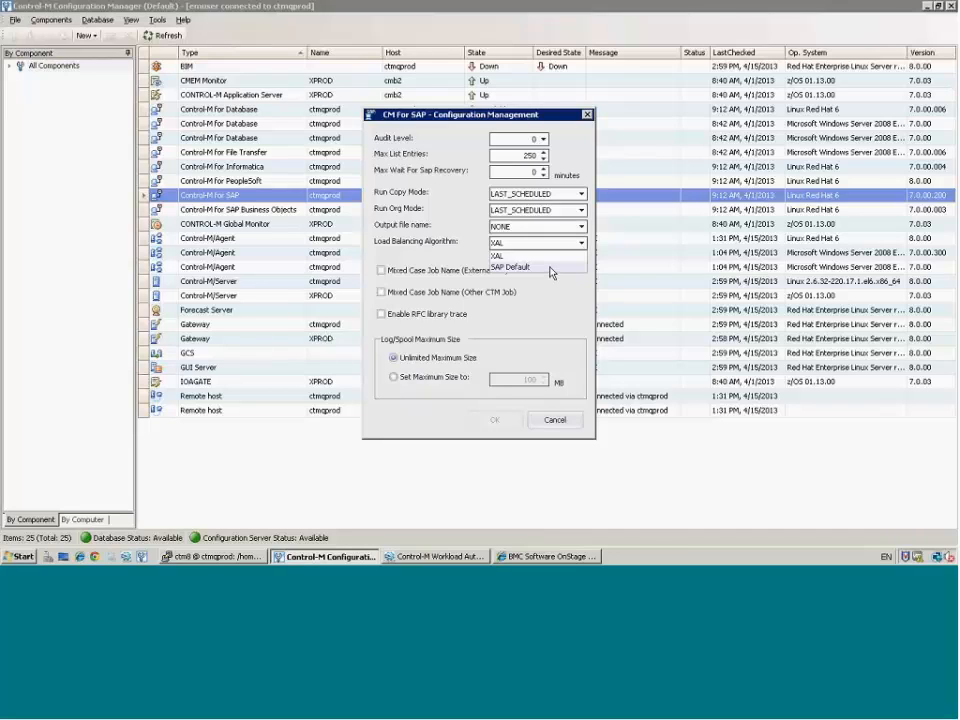
pyautogui.click(522, 256)
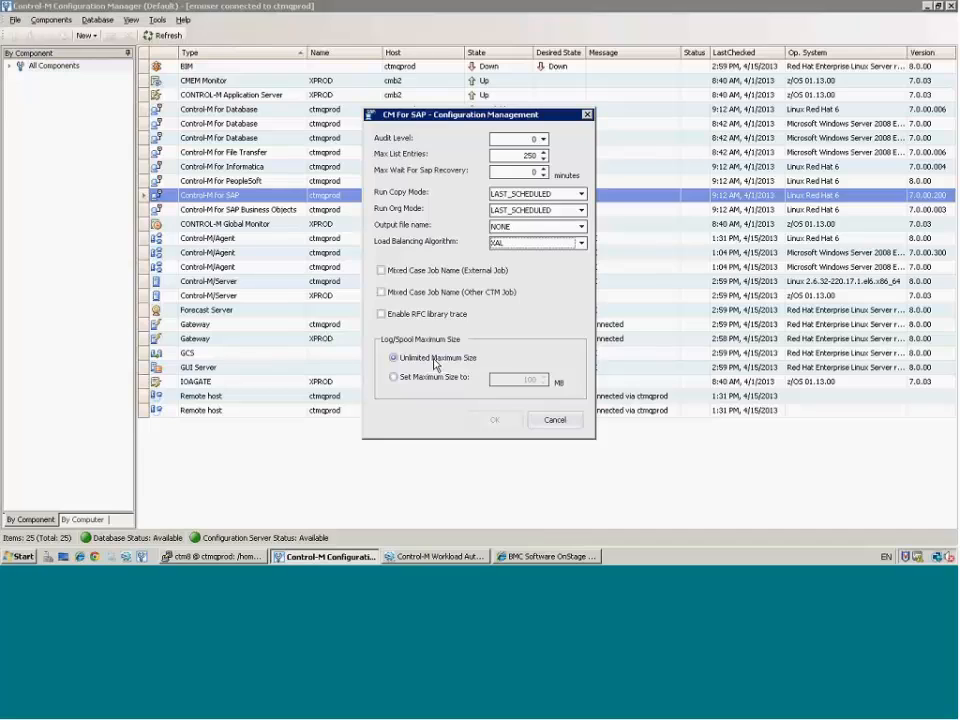
# Limit the log/spool maximum size to 5 MB and save the Control-M for SAP configuration
pyautogui.click(397, 378)
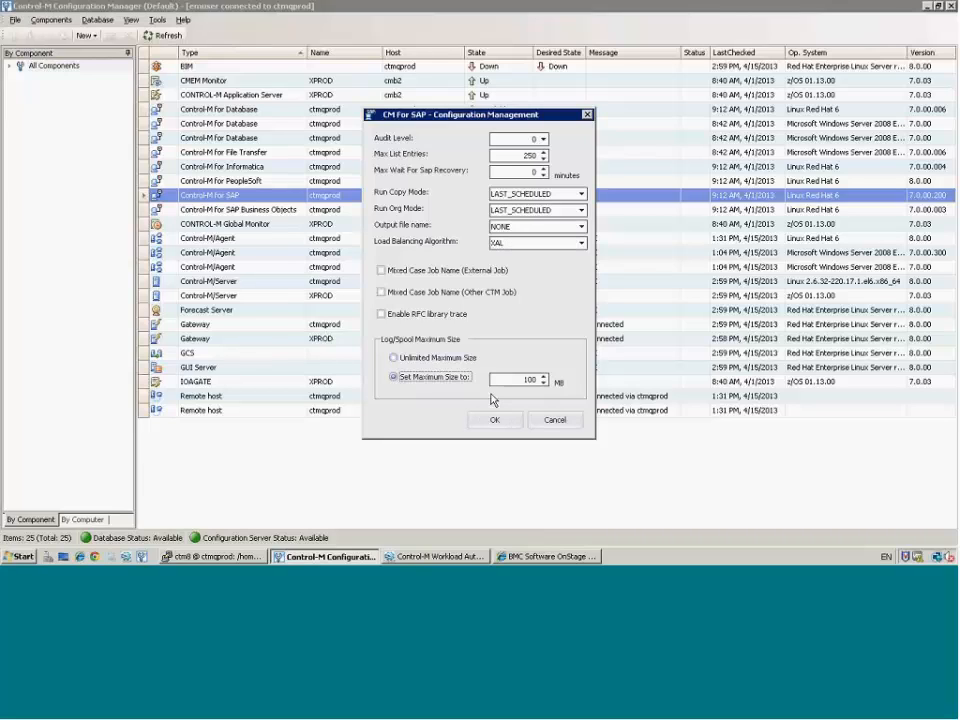
pyautogui.doubleClick(528, 379)
pyautogui.write('5')
pyautogui.click(494, 419)
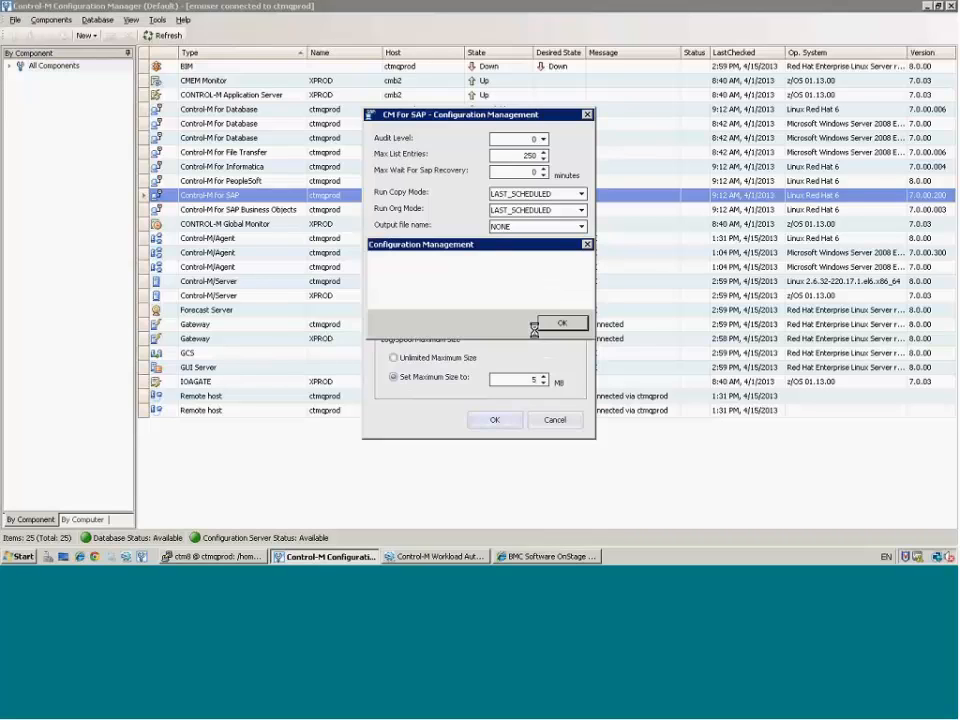
pyautogui.click(561, 322)
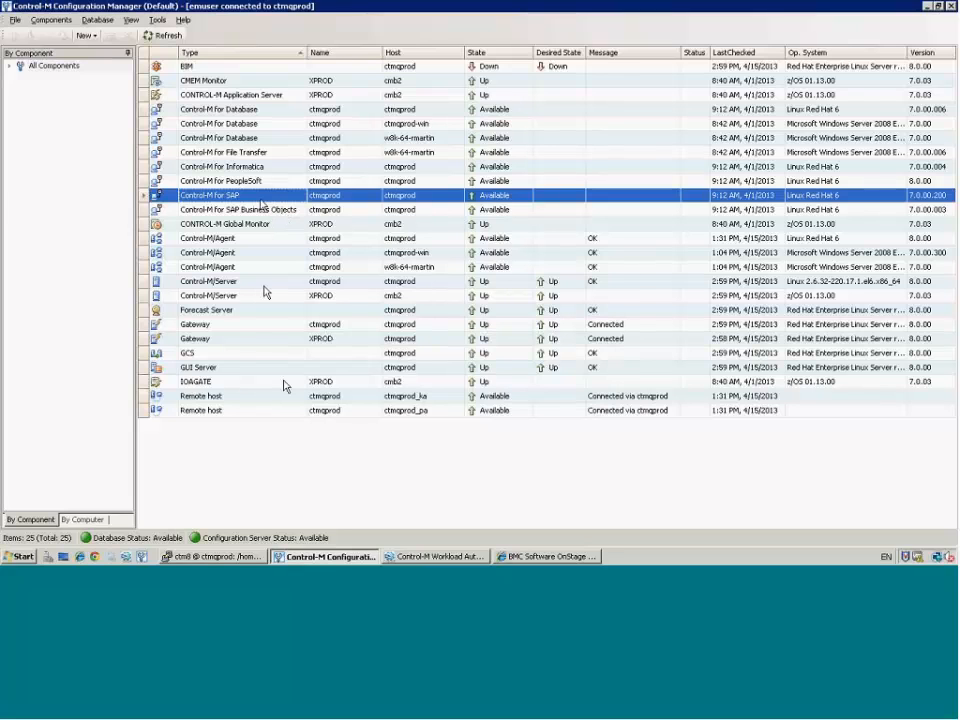
# Switch to the Planning area of Control-M Workload Automation
pyautogui.click(412, 557)
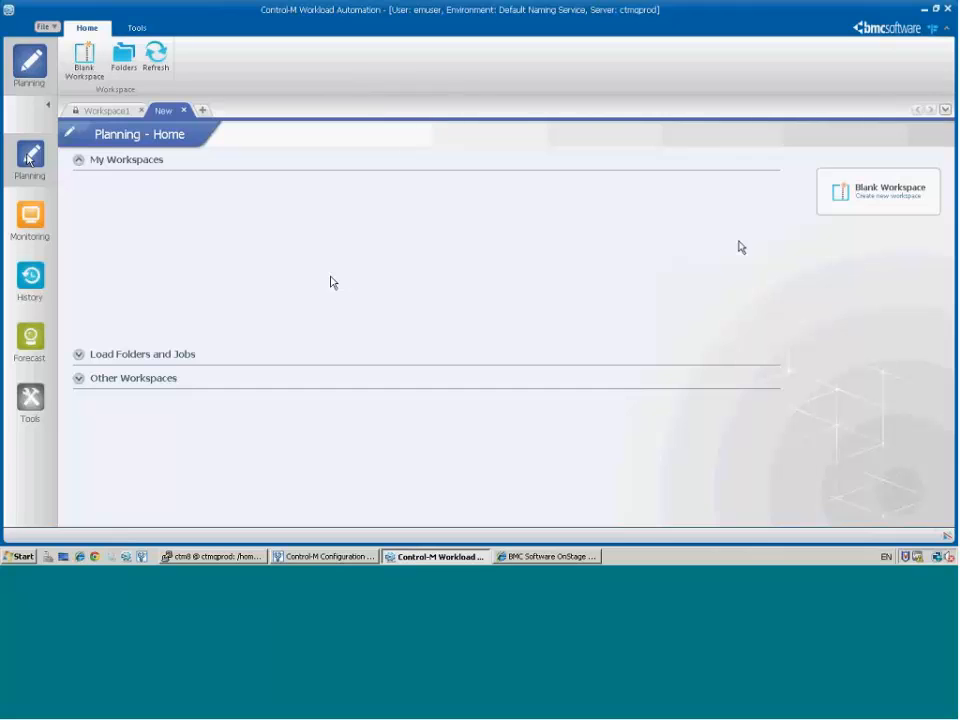
# Create a blank workspace and add an SAP Business Warehouse job to it
pyautogui.click(881, 196)
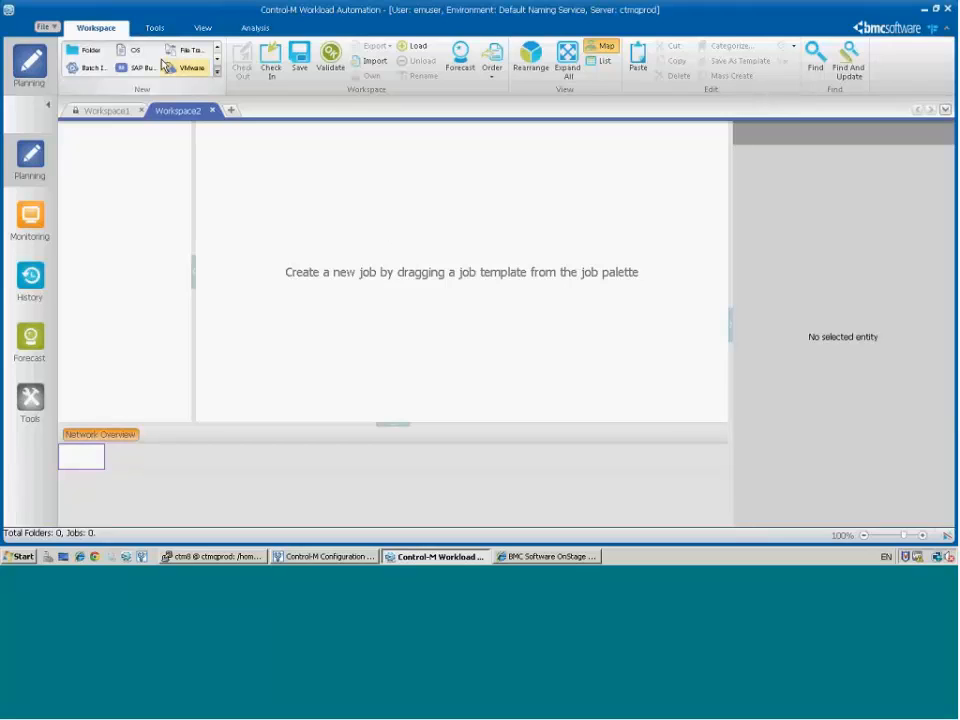
pyautogui.click(217, 71)
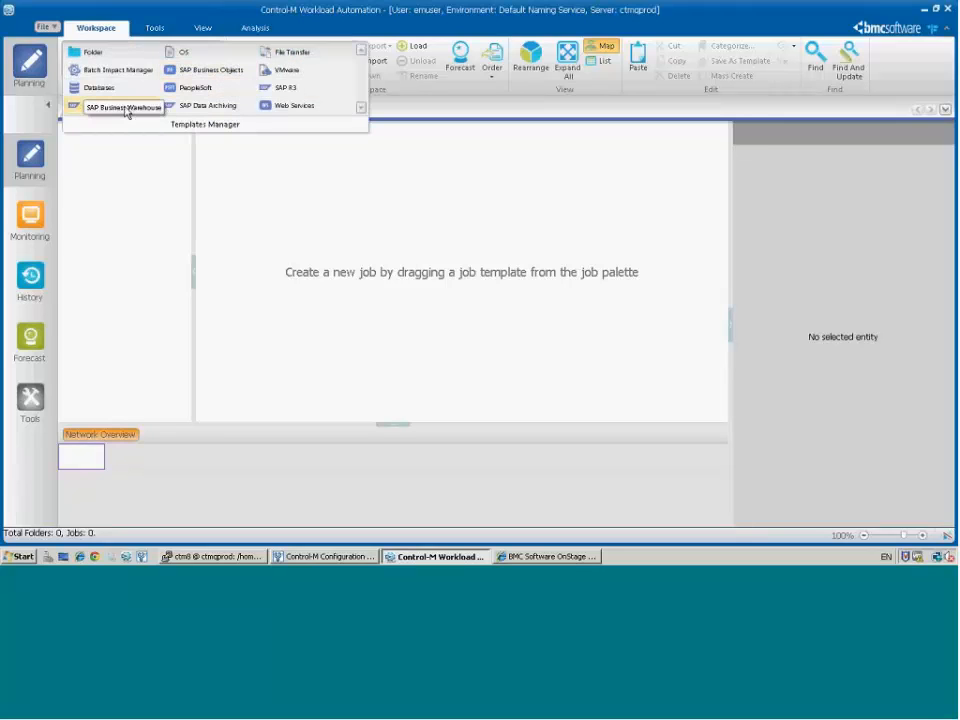
pyautogui.moveTo(125, 112); pyautogui.dragTo(306, 208)
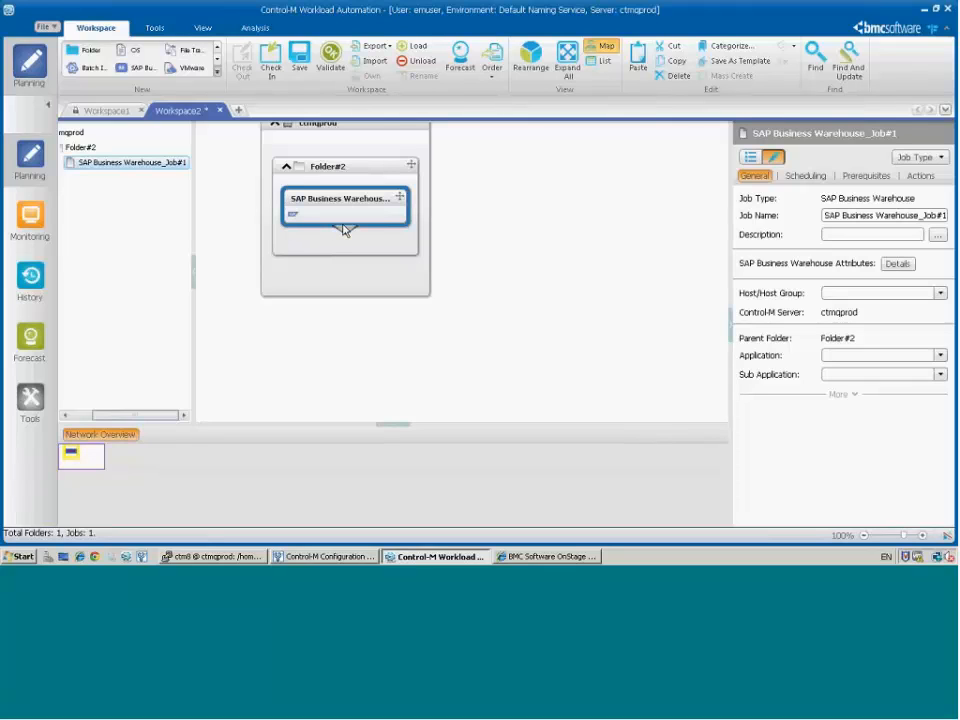
# Rename the new job's parent folder as SAPdemo
pyautogui.click(338, 171)
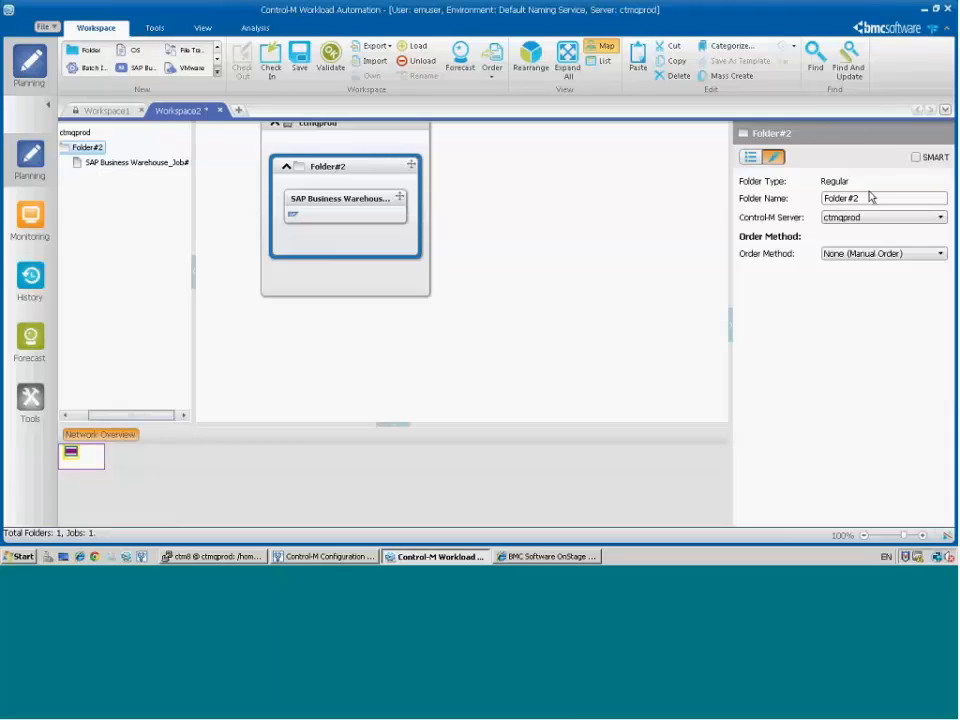
pyautogui.moveTo(870, 197); pyautogui.dragTo(789, 206)
pyautogui.write('SAPdemo')
# Open the SAP Business Warehouse job's attribute details and assign the BW account
pyautogui.click(348, 204)
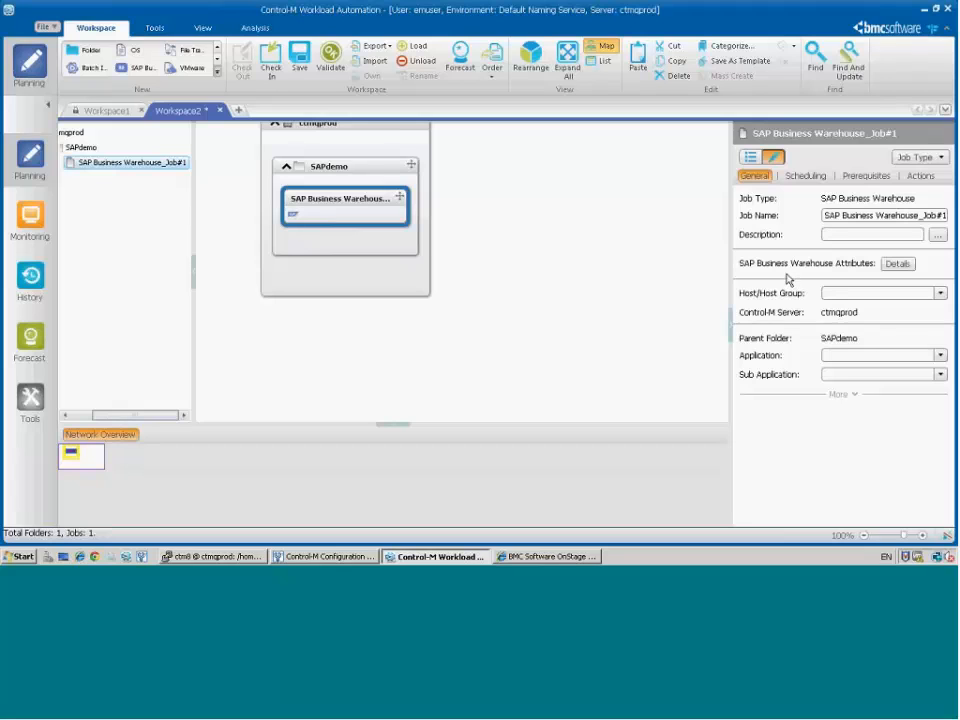
pyautogui.click(896, 266)
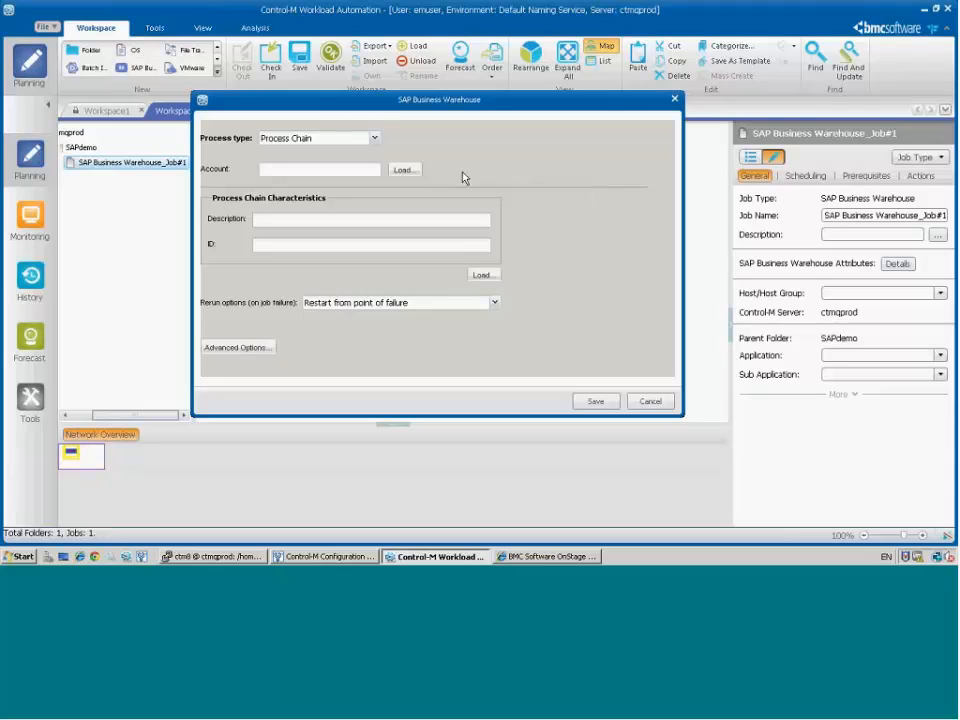
pyautogui.click(412, 170)
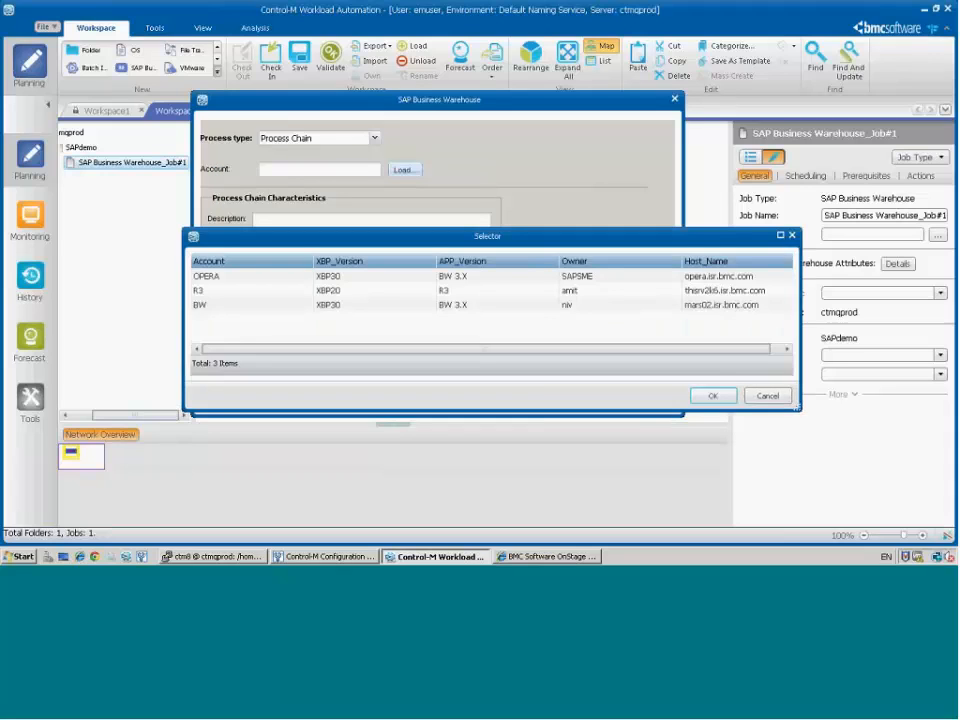
pyautogui.click(300, 304)
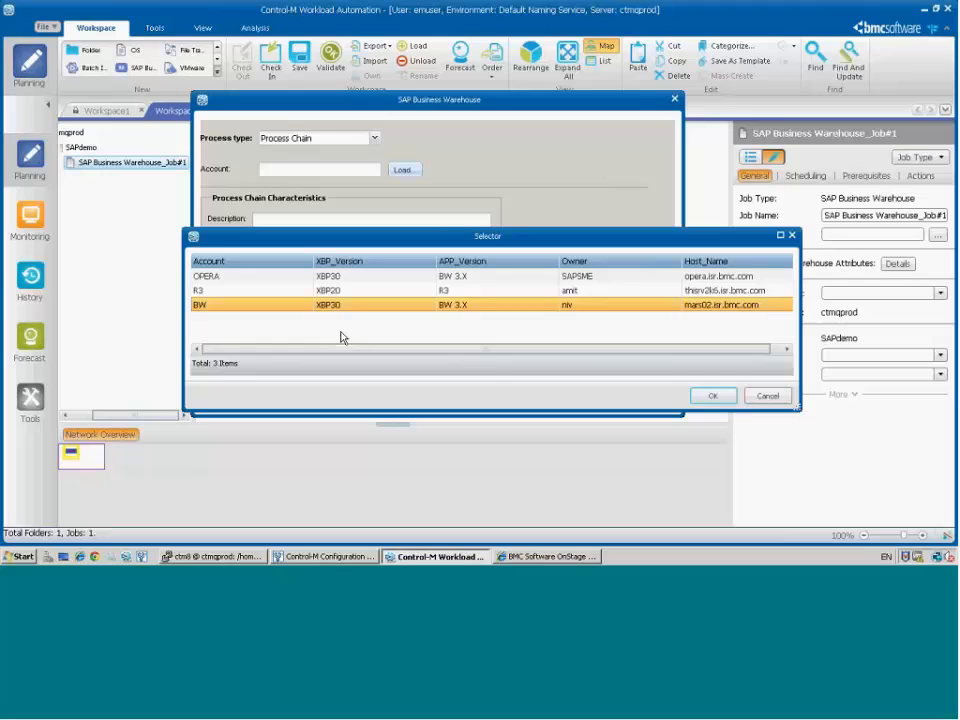
pyautogui.click(711, 395)
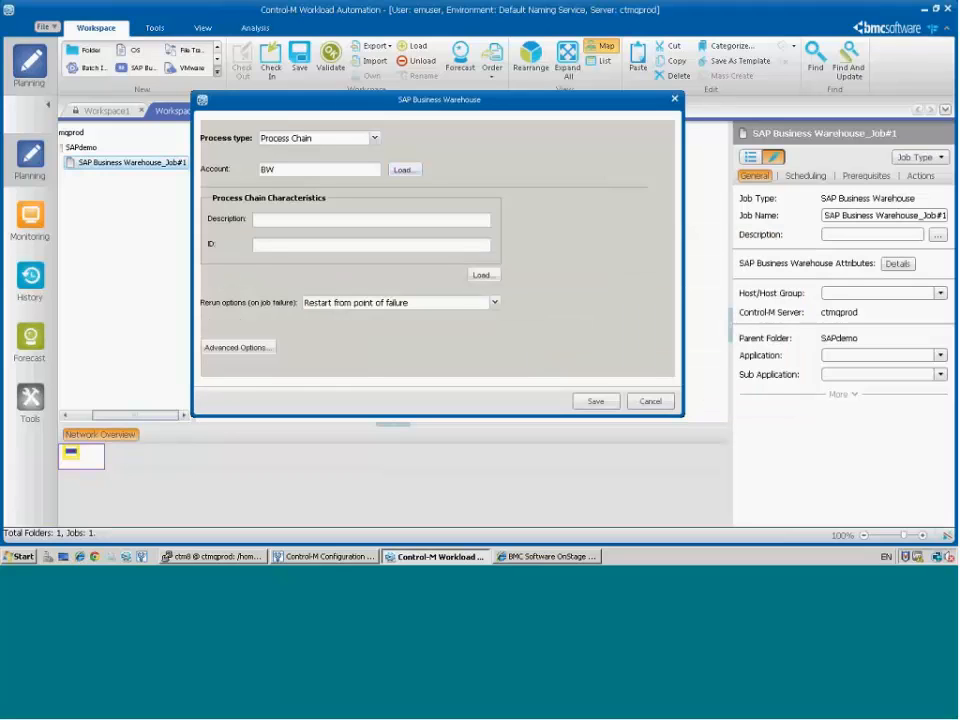
# Load the process chain Test_simple_PC with ID TEST_SIMPLE_PC into the job and select its description text
pyautogui.click(484, 275)
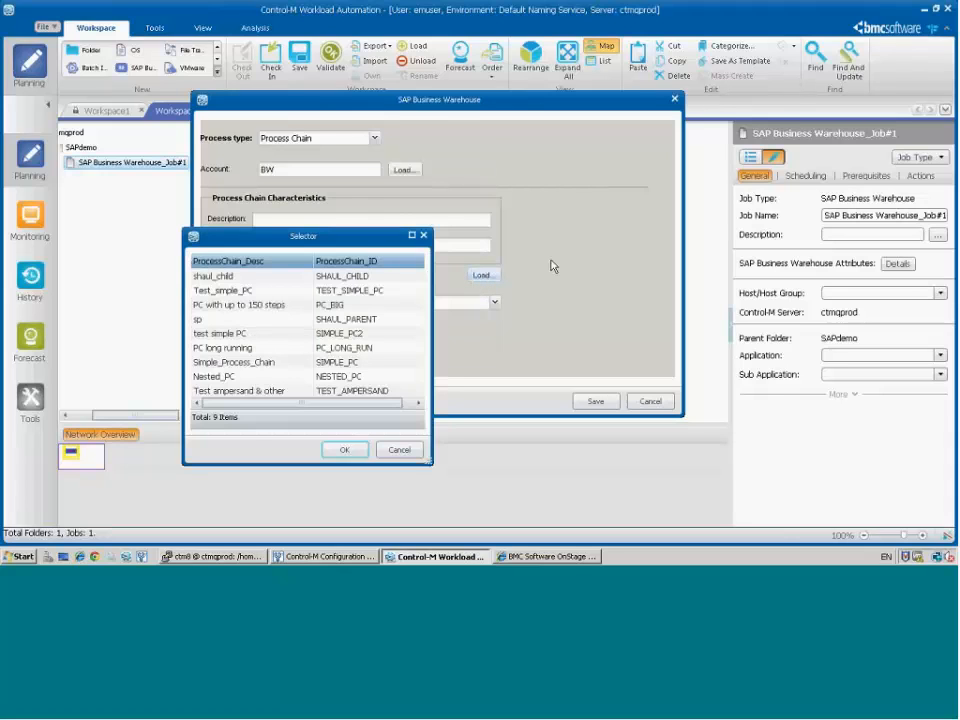
pyautogui.click(217, 294)
pyautogui.click(344, 450)
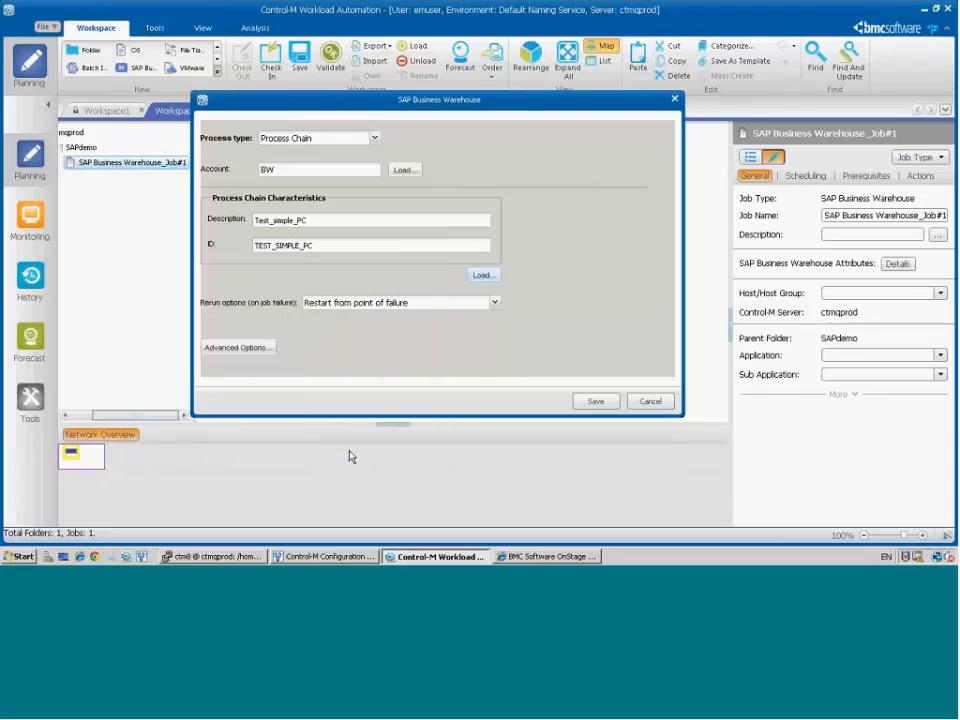
pyautogui.doubleClick(314, 221)
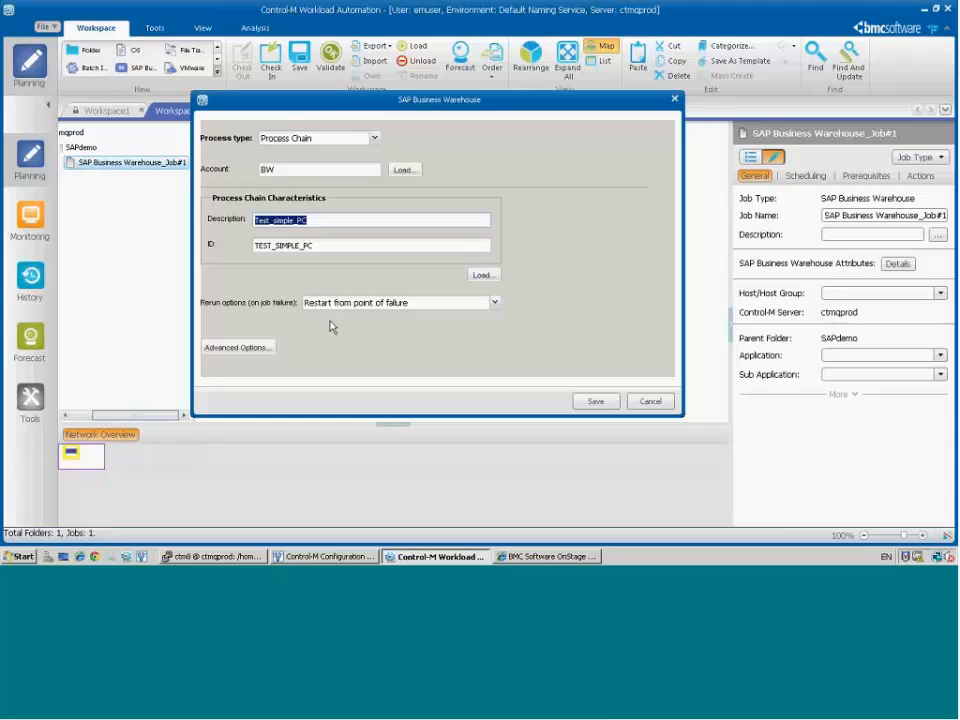
# Keep Restart from point of failure and Retrieve Log as the process chain's options, and save the SAP Business Warehouse attributes
pyautogui.click(494, 302)
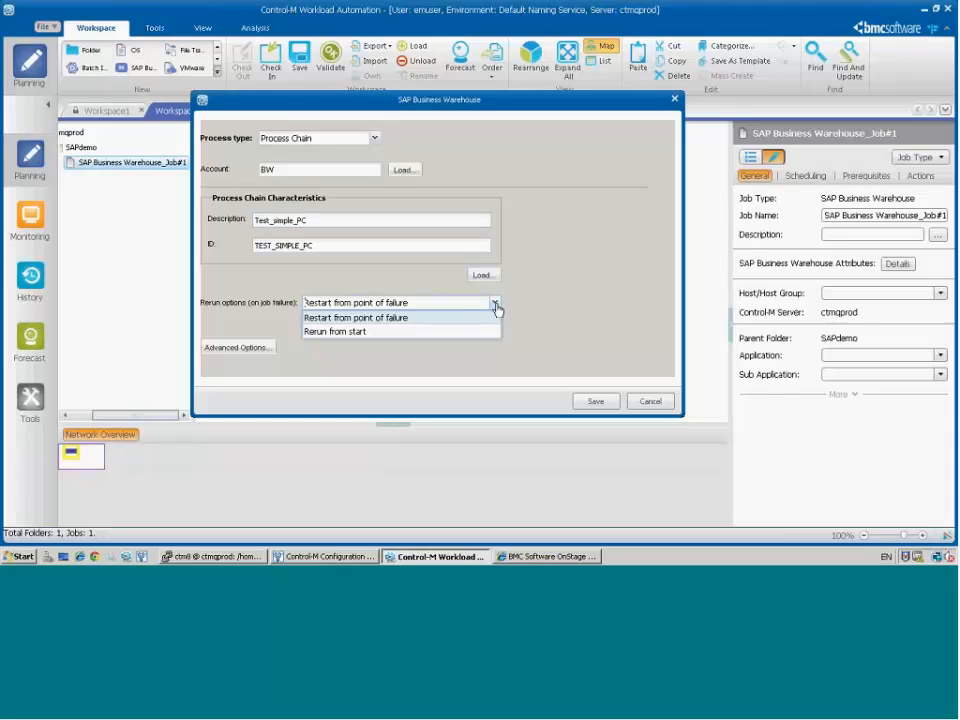
pyautogui.click(319, 345)
pyautogui.click(236, 347)
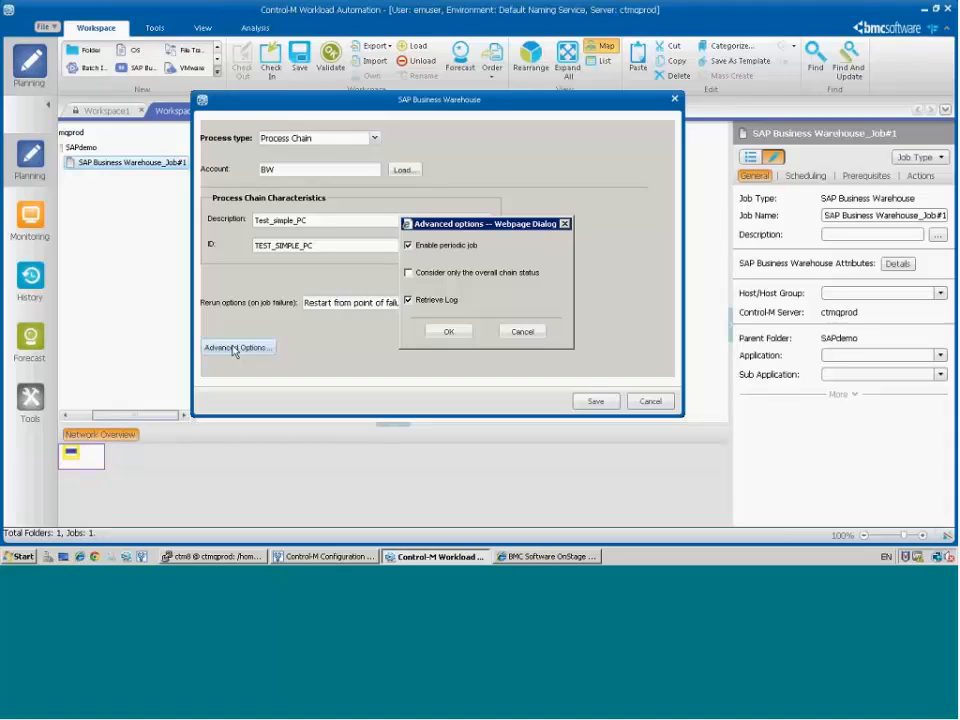
pyautogui.click(427, 301)
pyautogui.click(408, 301)
pyautogui.click(449, 332)
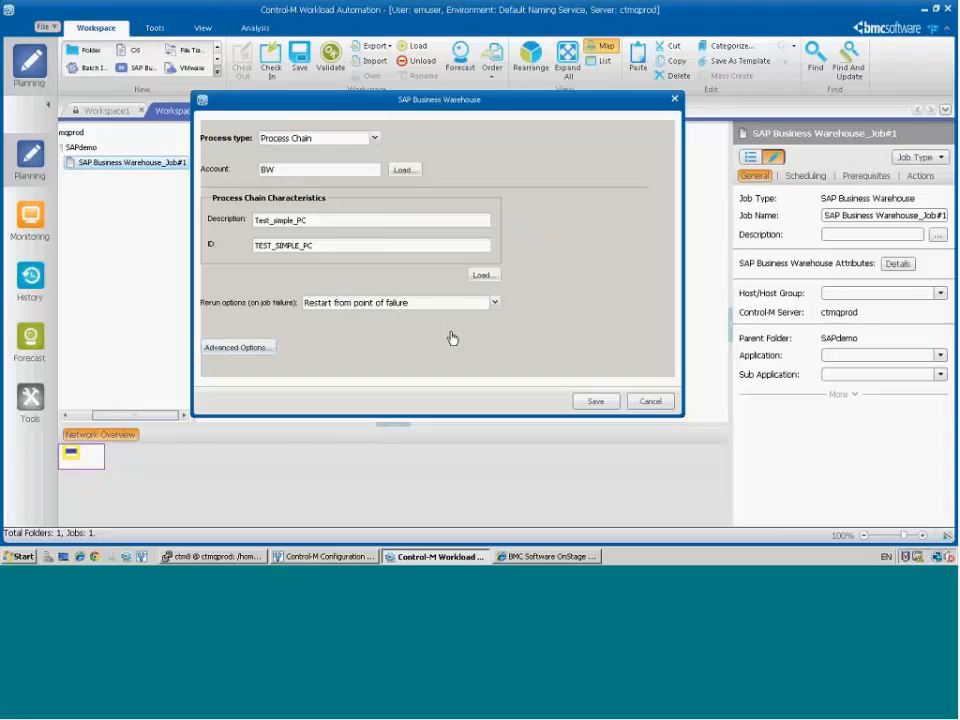
pyautogui.click(597, 400)
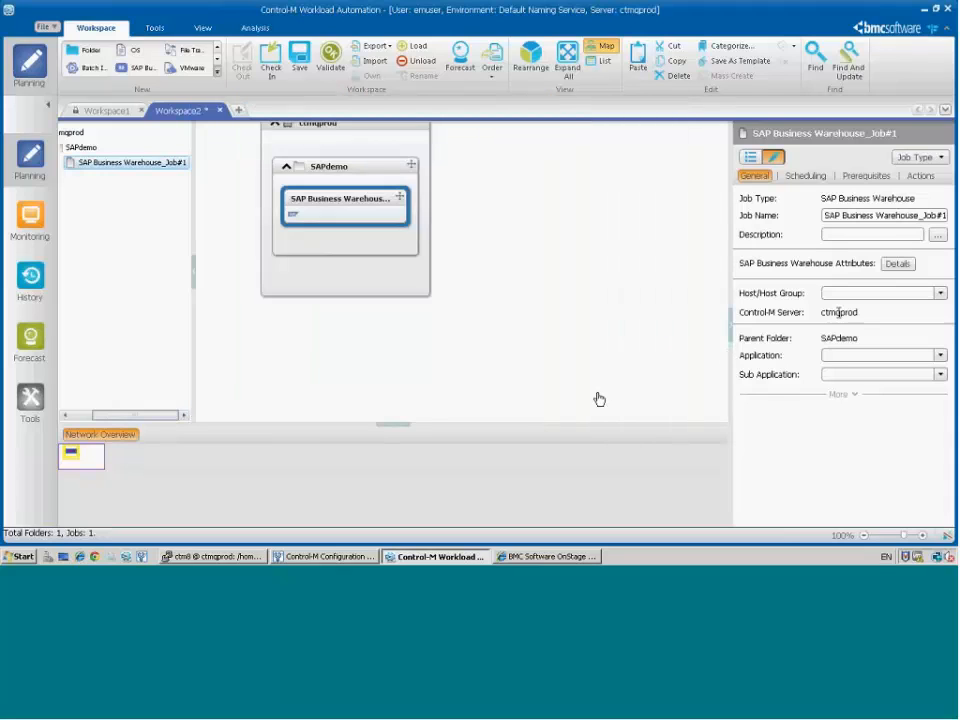
# Rename the SAP Business Warehouse job as Test_simple_PC
pyautogui.tripleClick(895, 216)
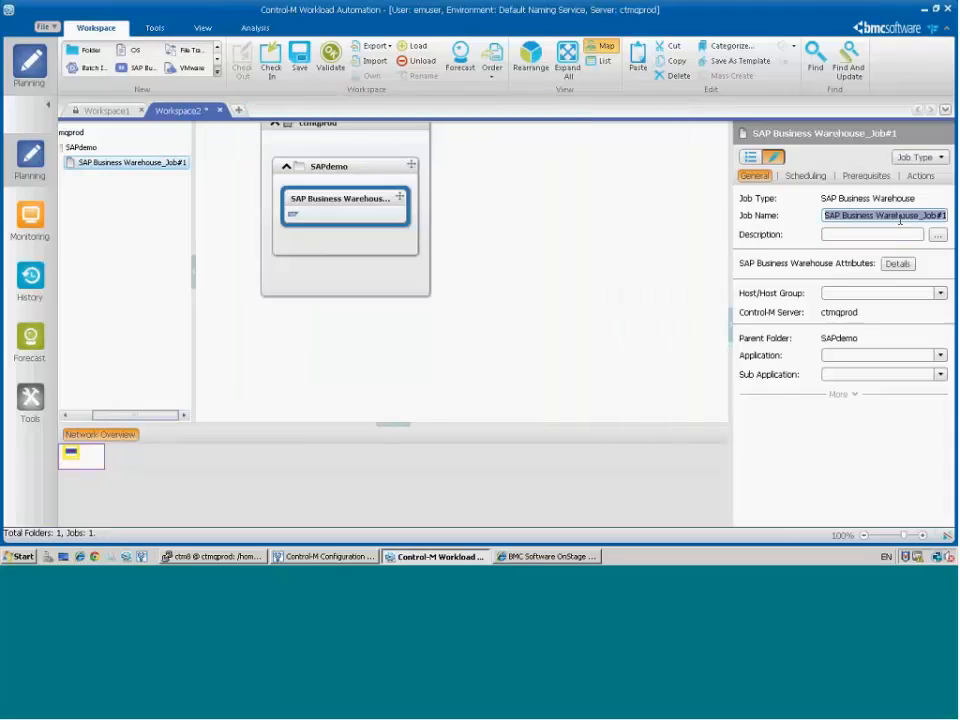
pyautogui.write('Test_simple_PC')
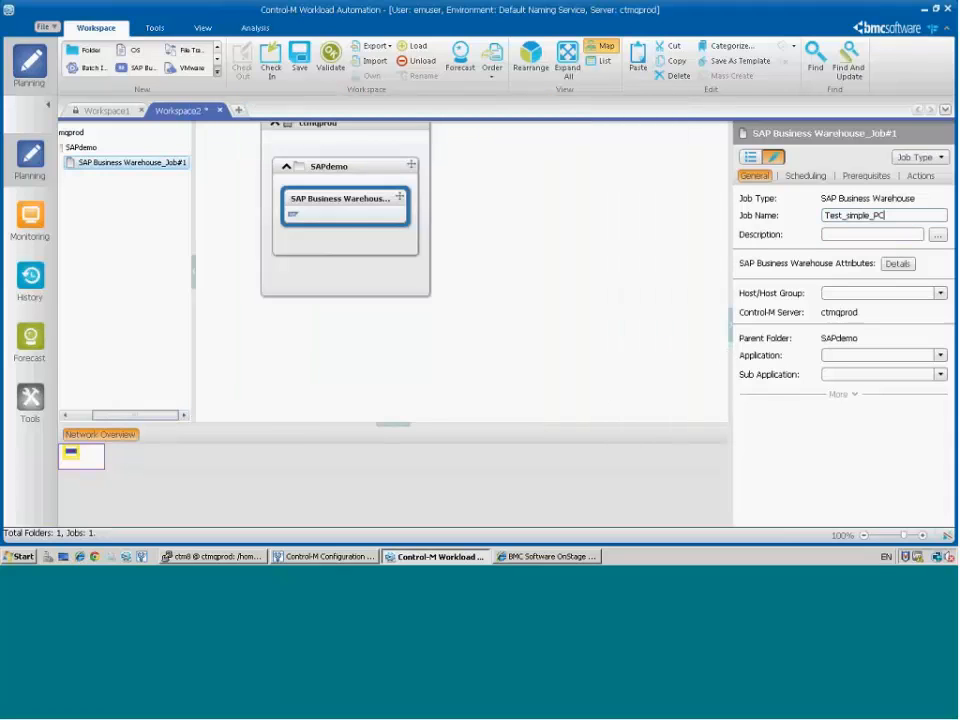
pyautogui.press('Return')
# Order the Test_simple_PC job with Ignore scheduling criteria enabled, checking in the entire workspace
pyautogui.rightClick(357, 212)
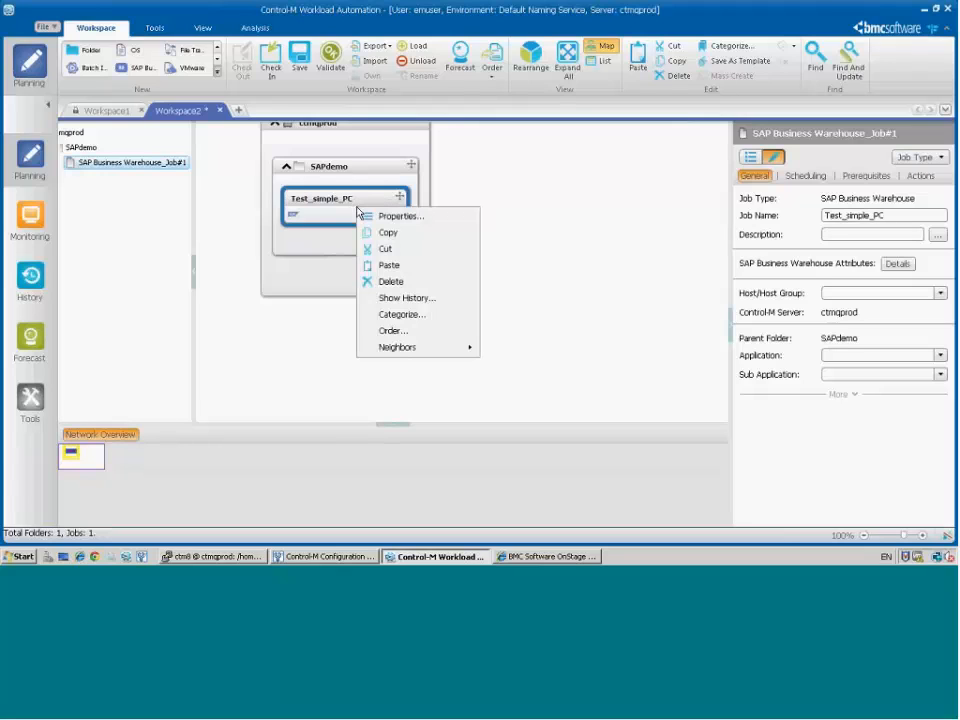
pyautogui.click(396, 332)
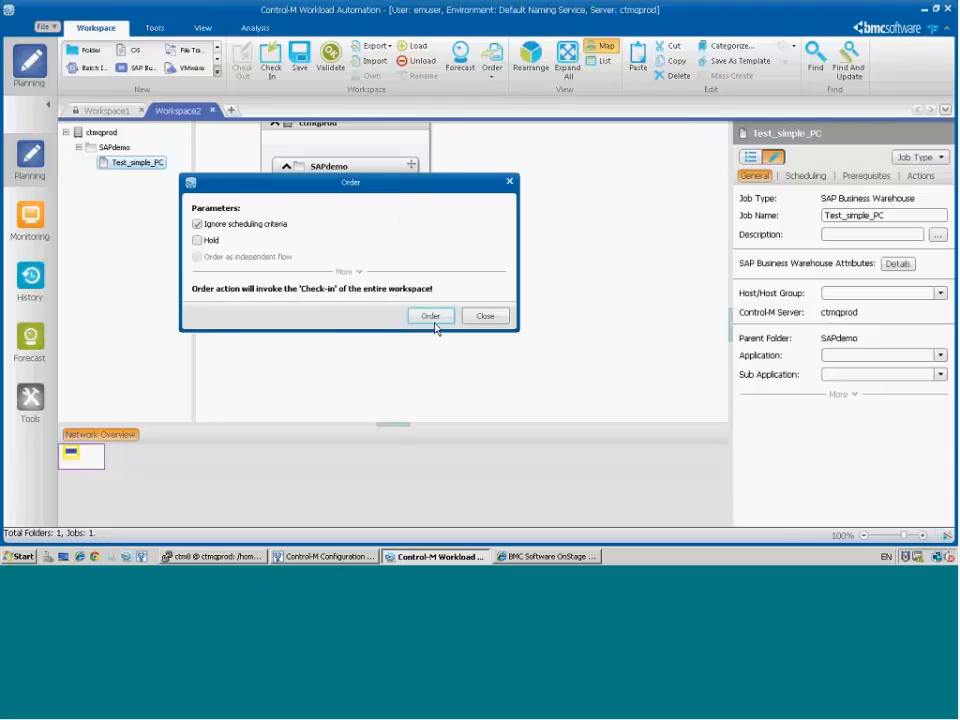
pyautogui.click(432, 317)
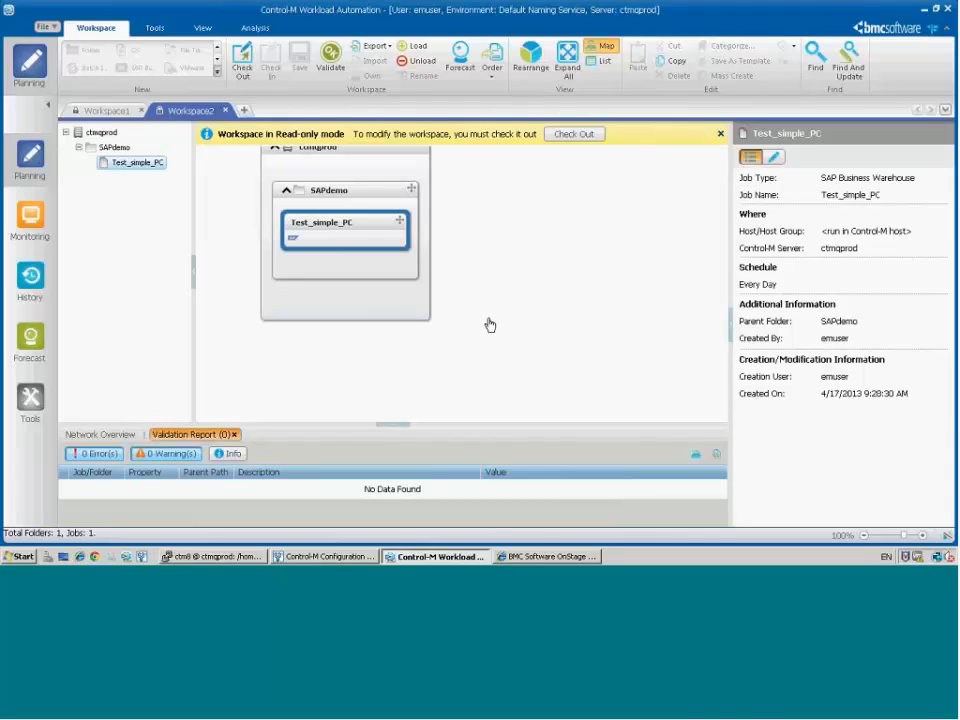
# Check out the workspace, add an SAP R3 job to the SAPdemo folder, and rearrange the job map
pyautogui.click(574, 134)
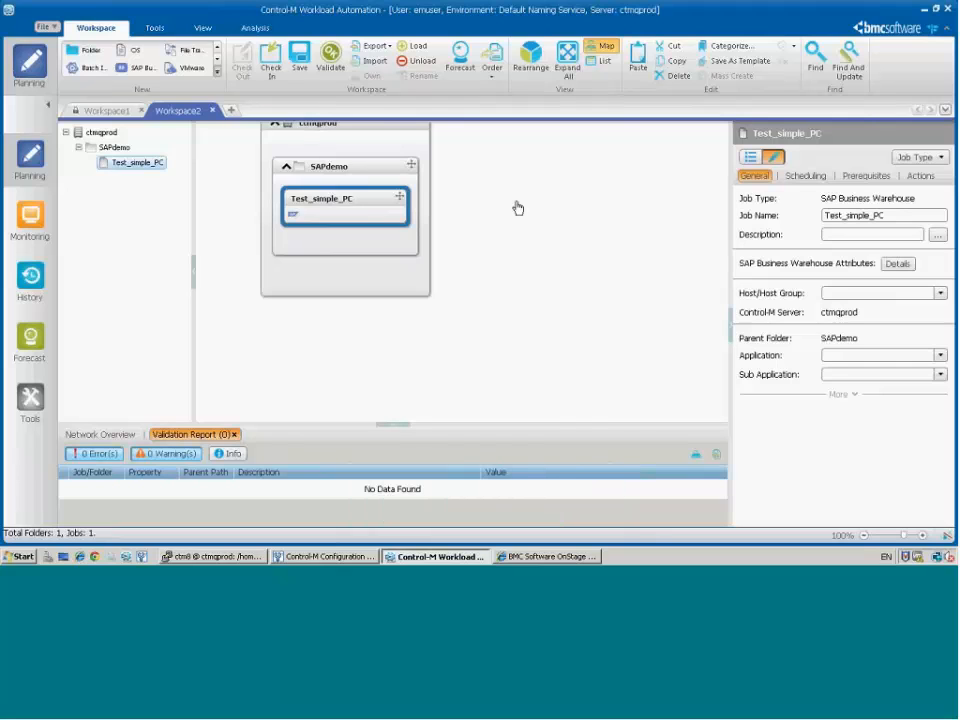
pyautogui.click(218, 72)
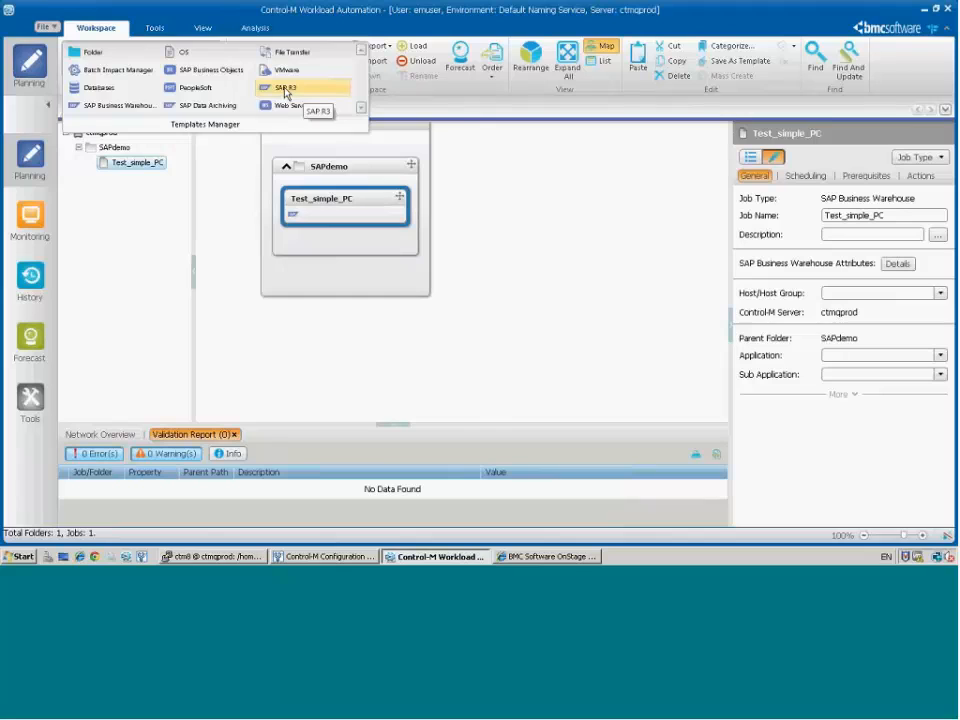
pyautogui.moveTo(304, 97); pyautogui.dragTo(379, 212)
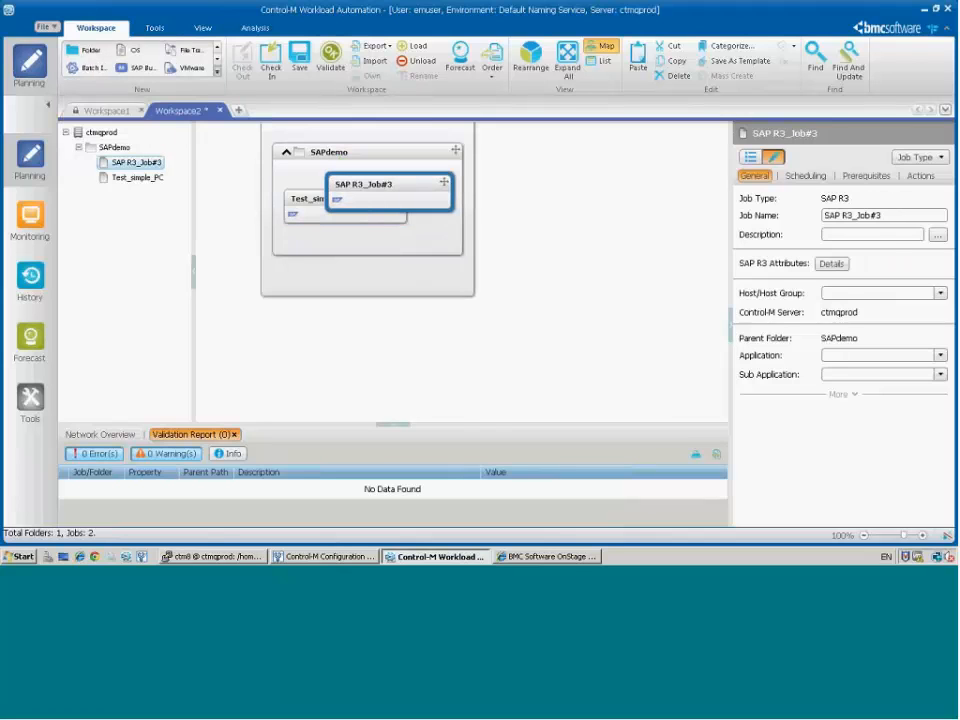
pyautogui.click(531, 58)
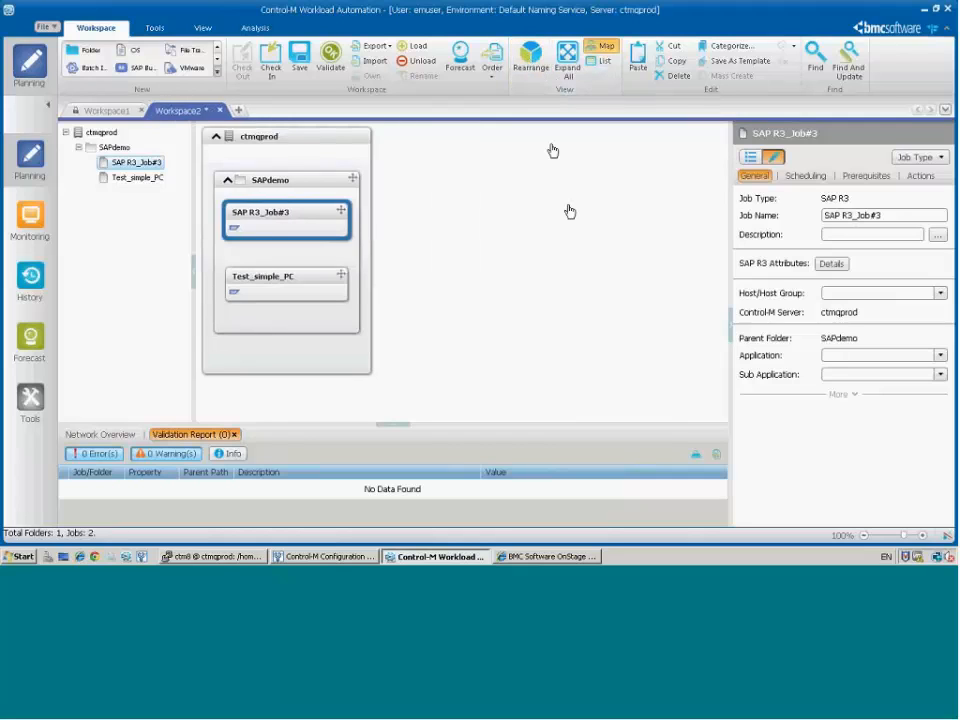
# Open the SAP R3 job's attribute details, set the job mode to Copy, and assign the R3 account
pyautogui.moveTo(290, 226)
pyautogui.click(831, 266)
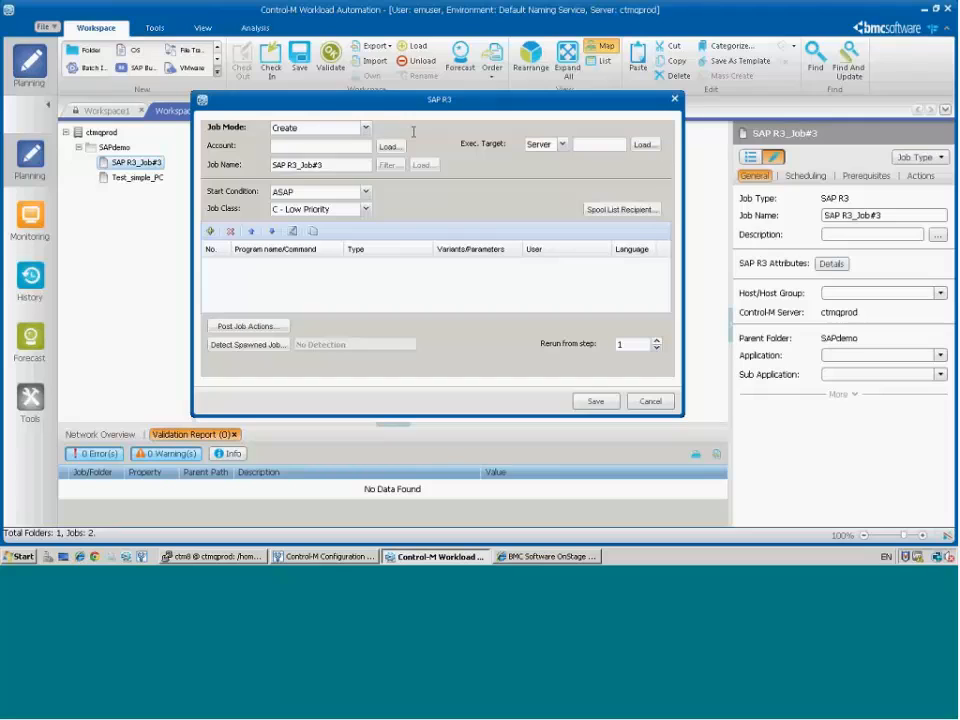
pyautogui.click(366, 129)
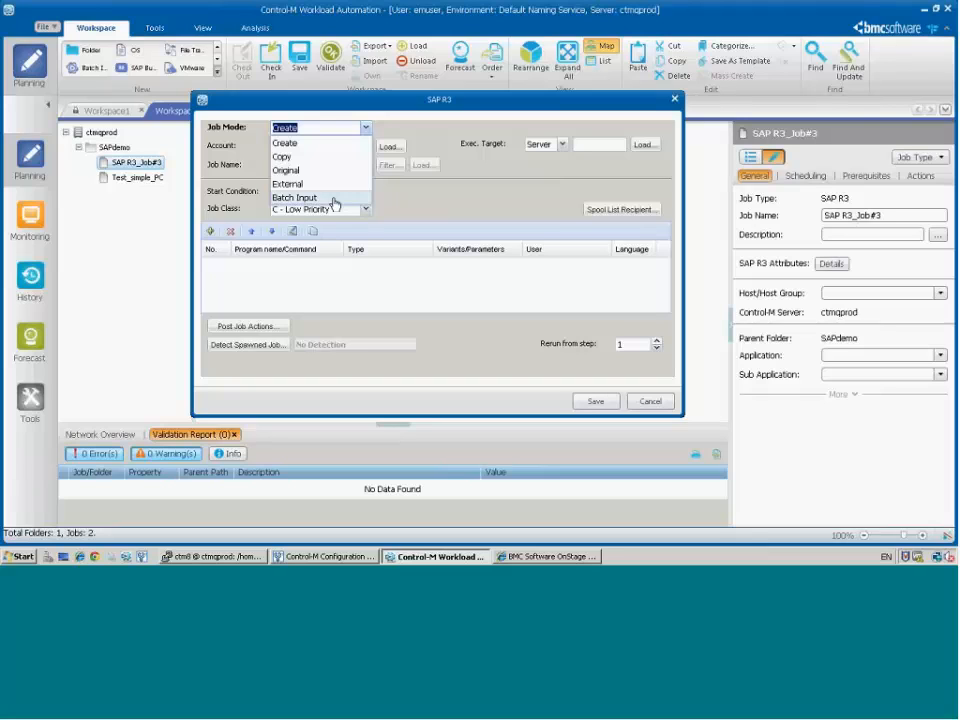
pyautogui.click(301, 158)
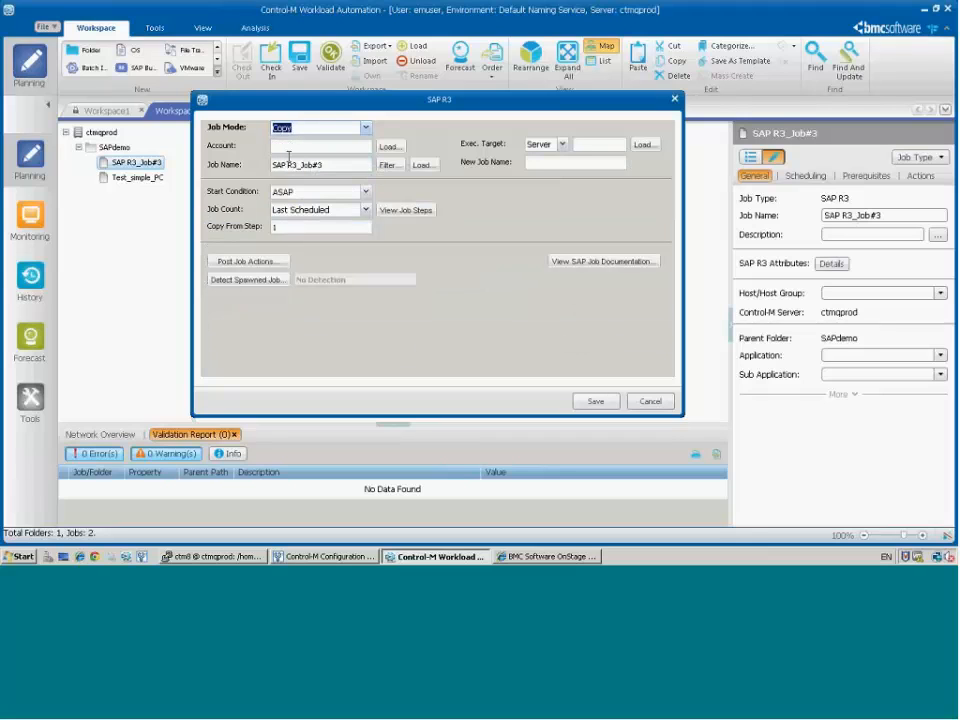
pyautogui.click(389, 146)
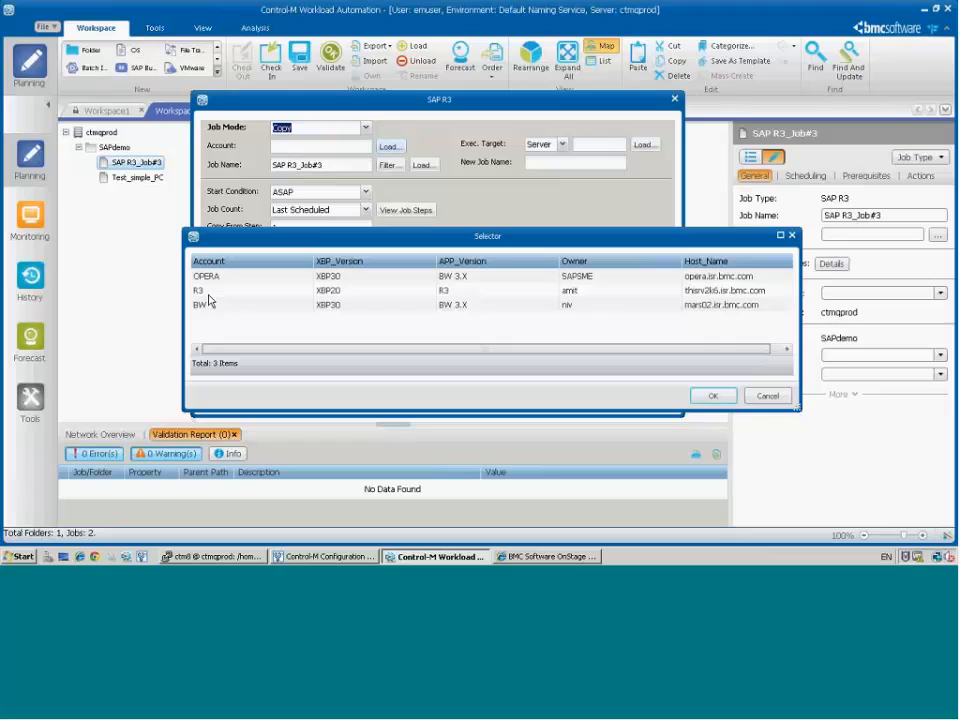
pyautogui.click(201, 291)
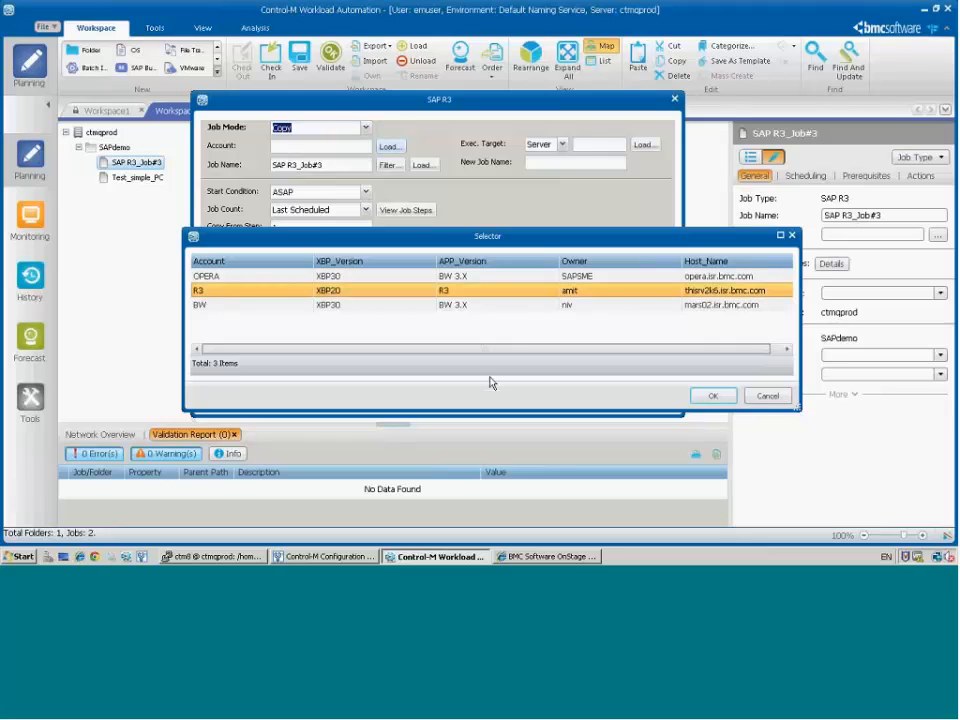
pyautogui.press('Return')
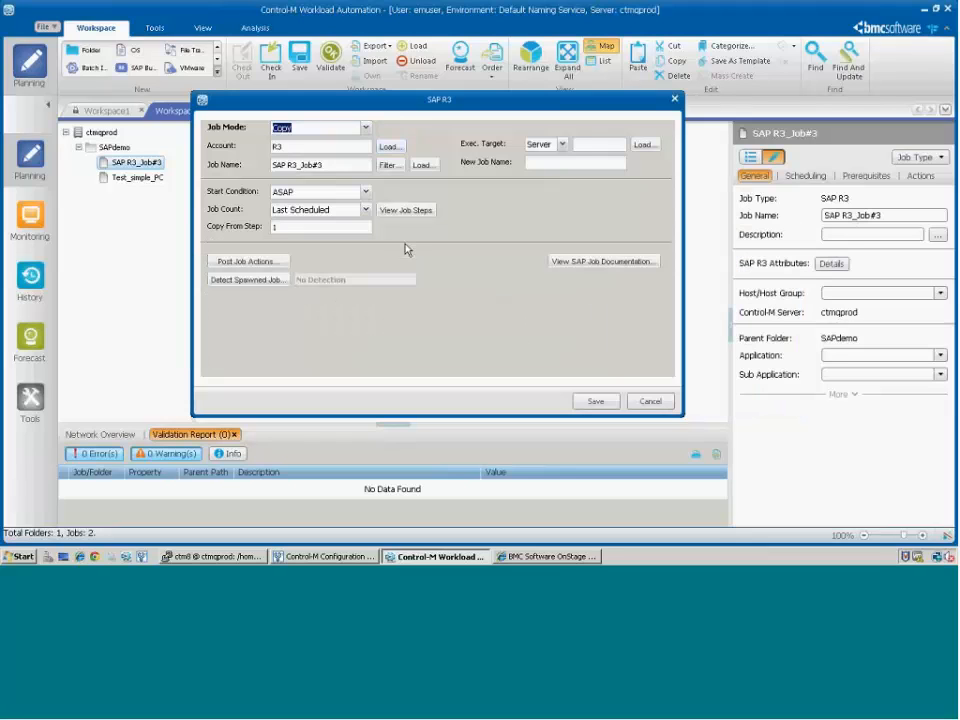
# Search the R3 account's jobs with the name filter R* and assign R3REQ with its specific job count
pyautogui.tripleClick(320, 164)
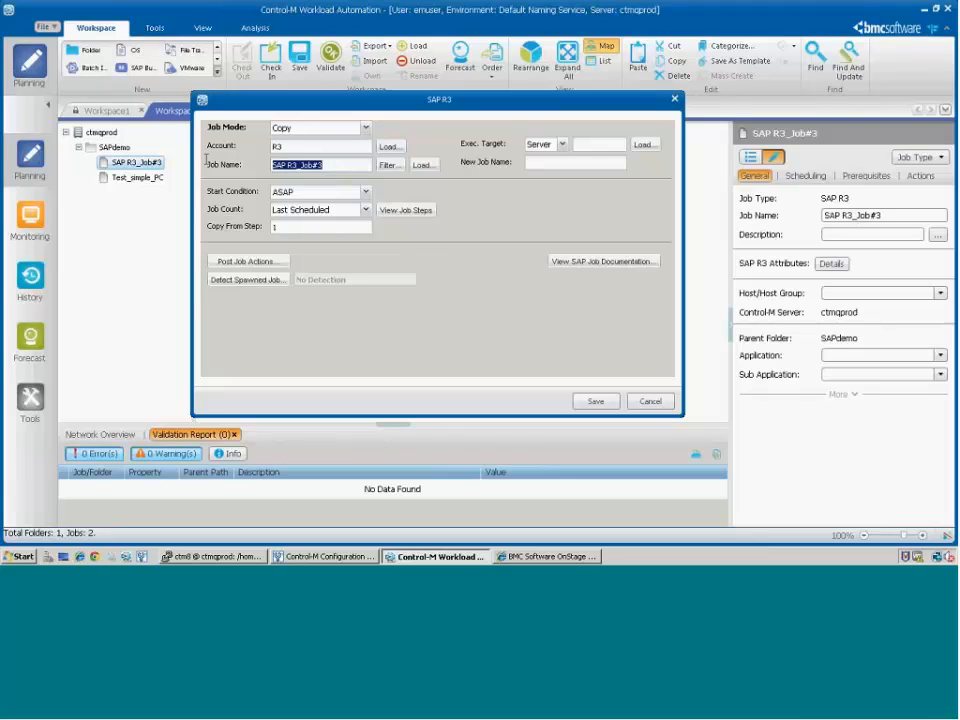
pyautogui.write('R')
pyautogui.rightClick(208, 162)
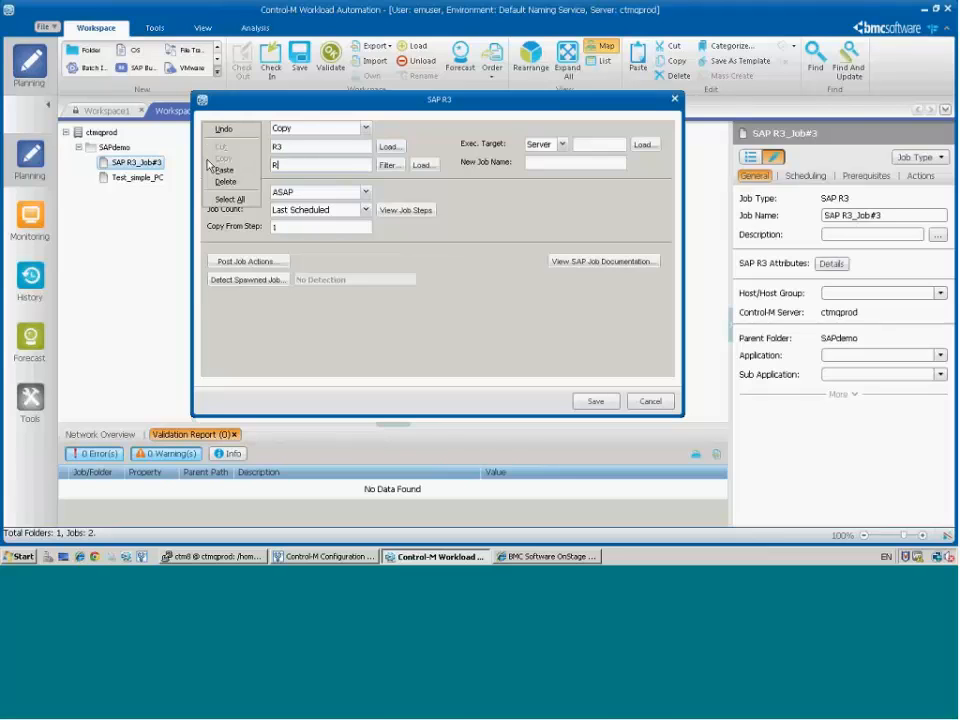
pyautogui.click(291, 165)
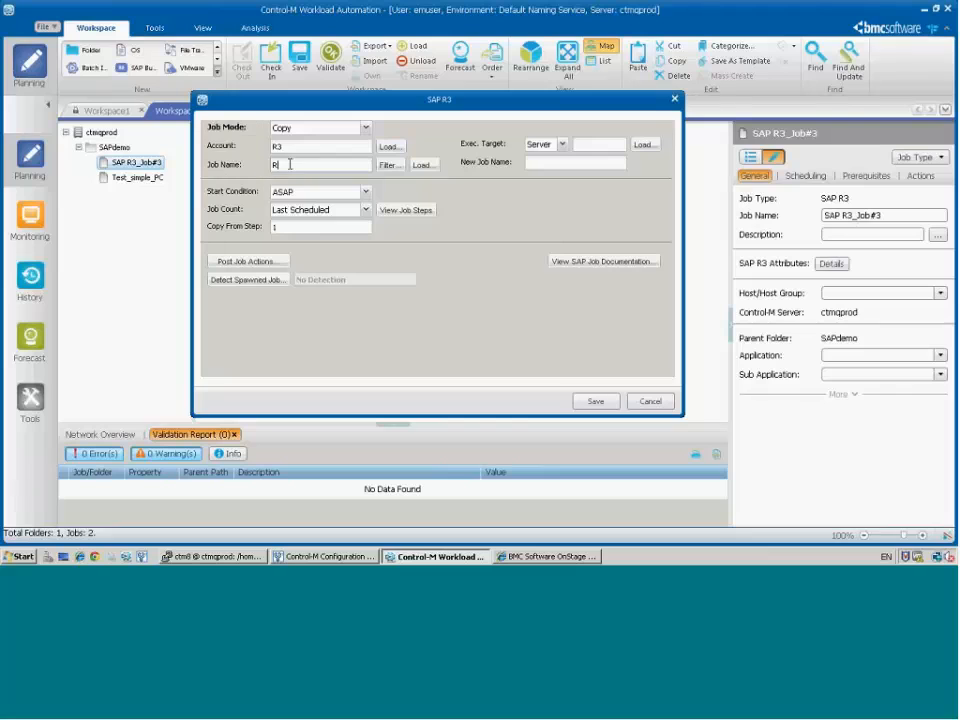
pyautogui.write('#')
pyautogui.press('BackSpace')
pyautogui.write('*')
pyautogui.click(424, 166)
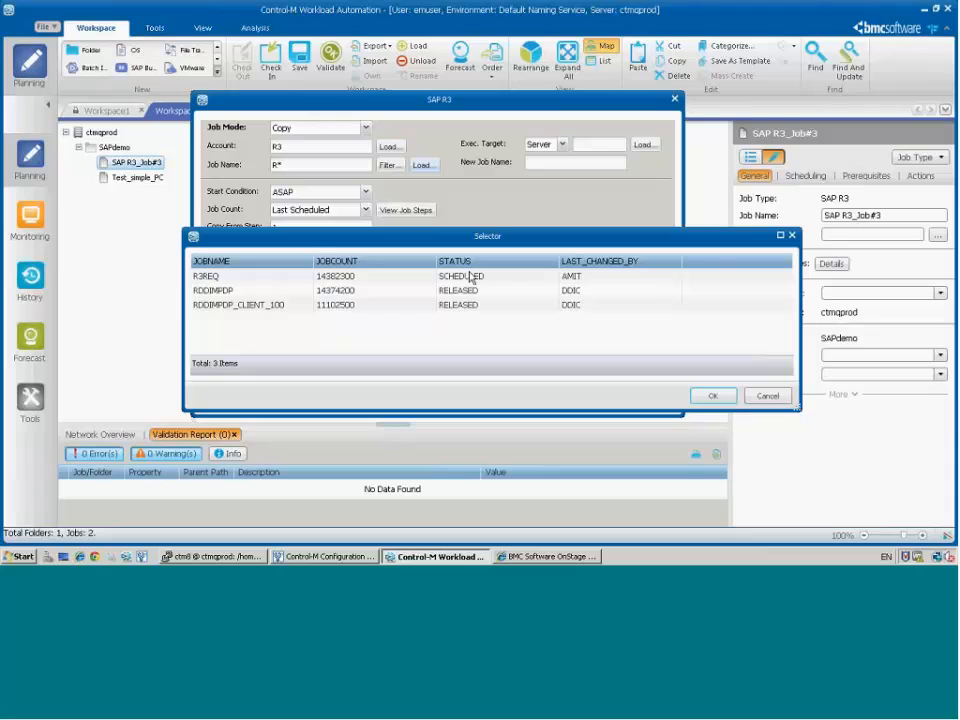
pyautogui.click(211, 277)
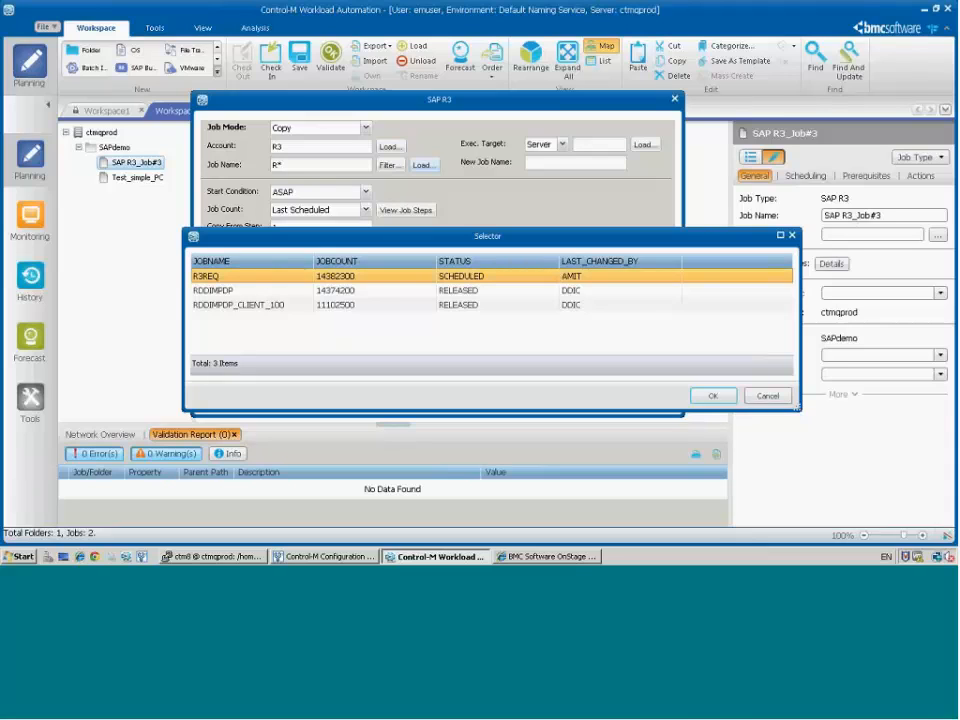
pyautogui.click(713, 396)
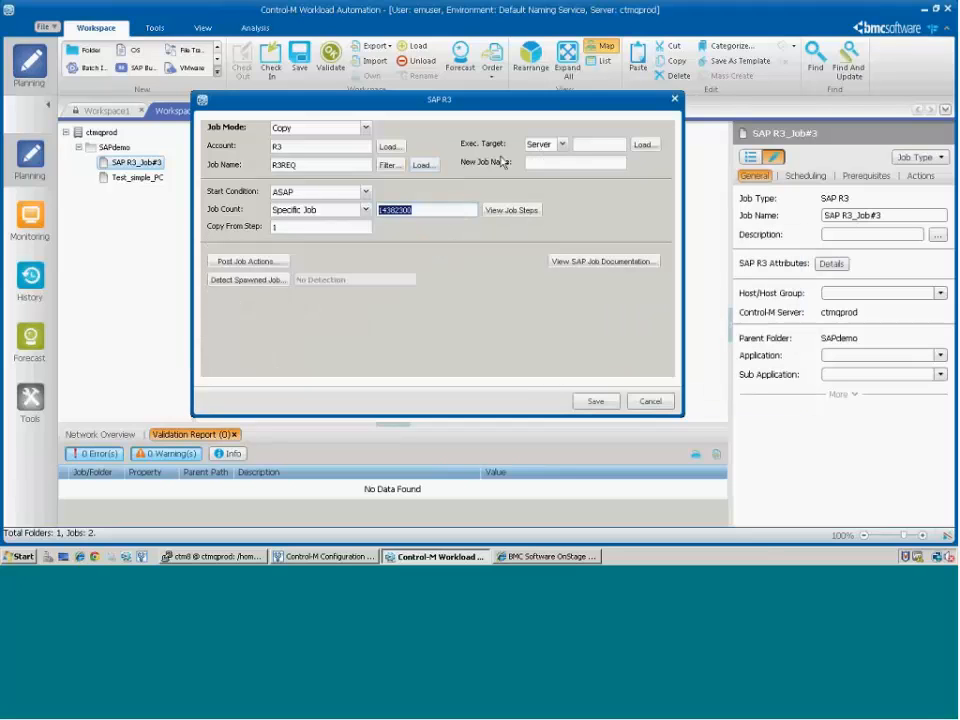
# Look through the execution target types, the available target servers and the start condition options for the SAP R3 job
pyautogui.click(563, 145)
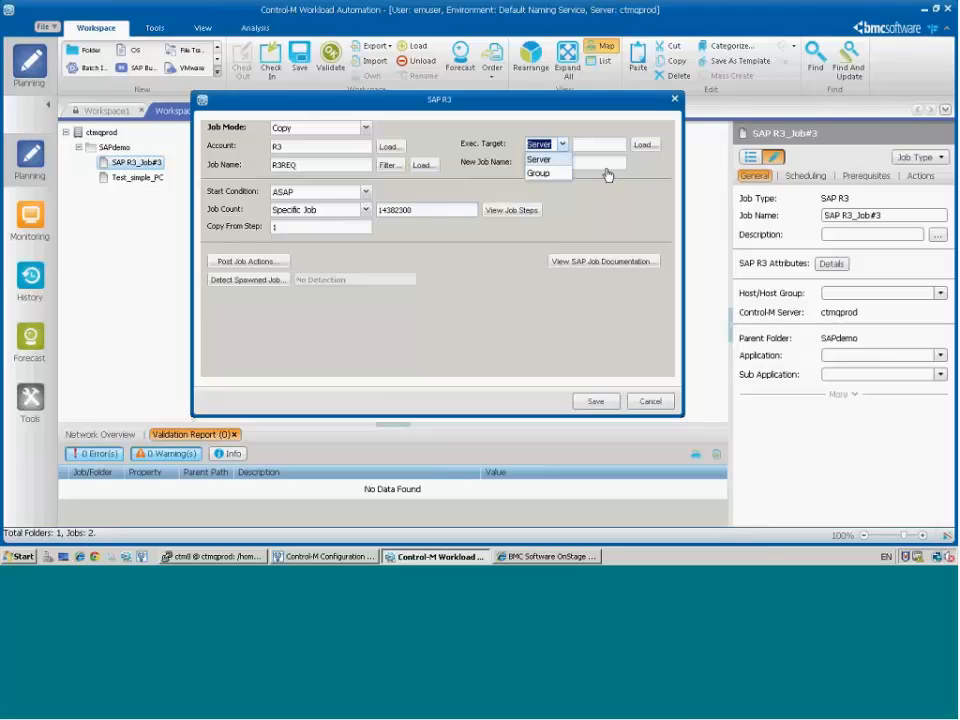
pyautogui.click(643, 146)
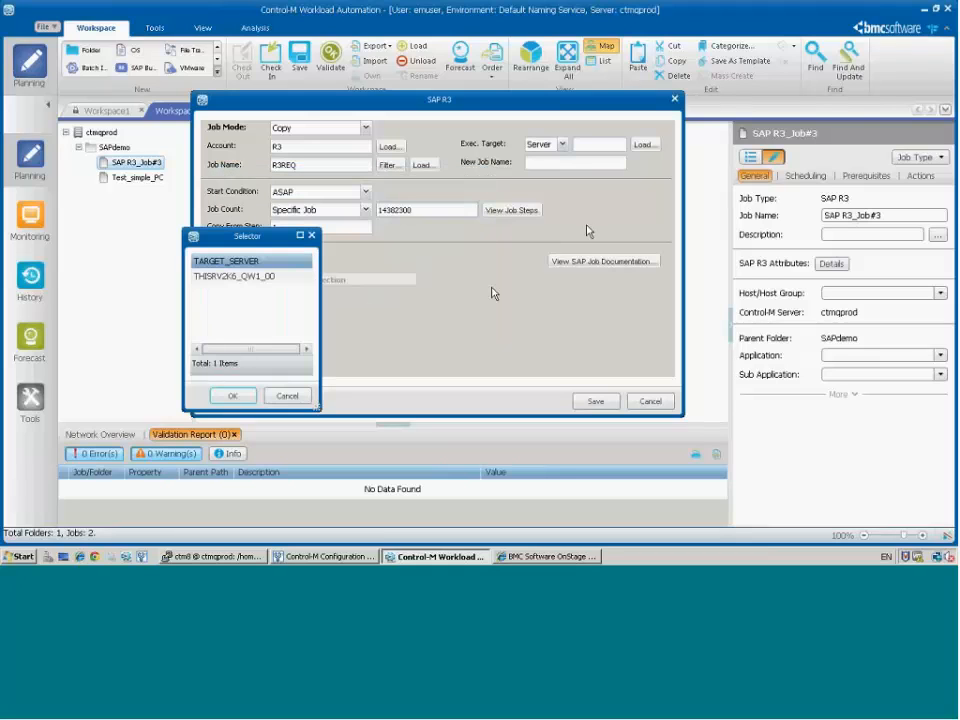
pyautogui.click(228, 280)
pyautogui.click(289, 399)
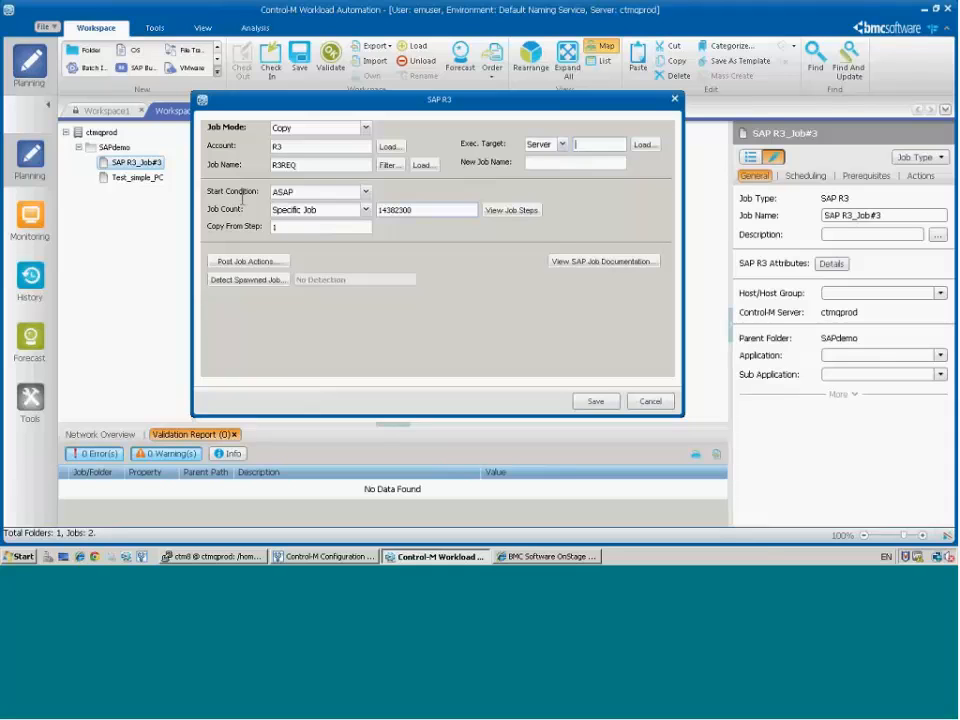
pyautogui.click(367, 194)
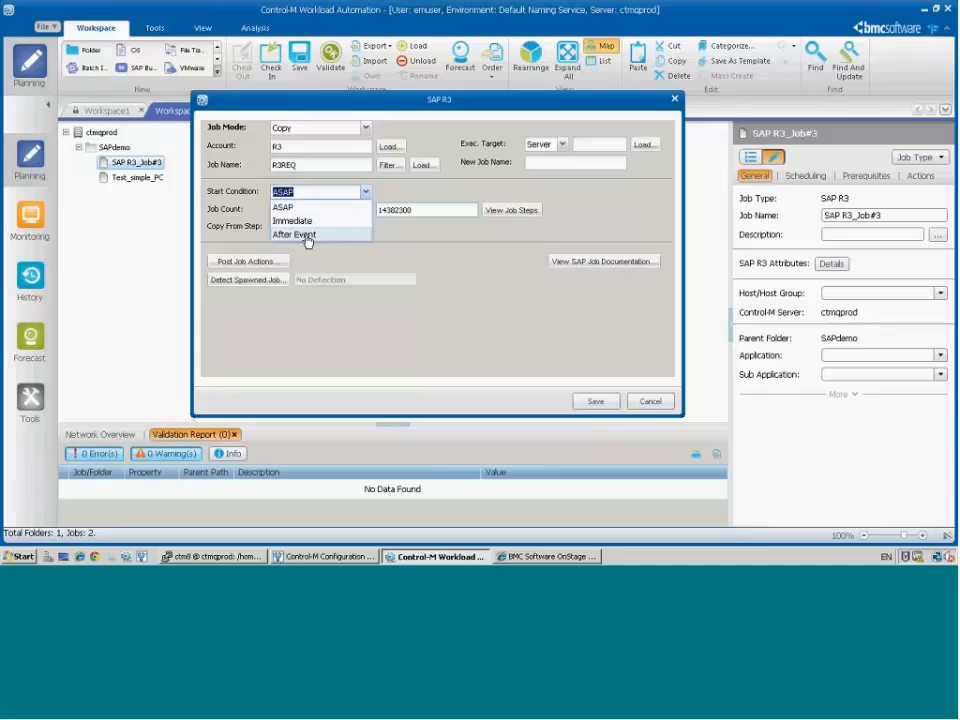
pyautogui.click(398, 230)
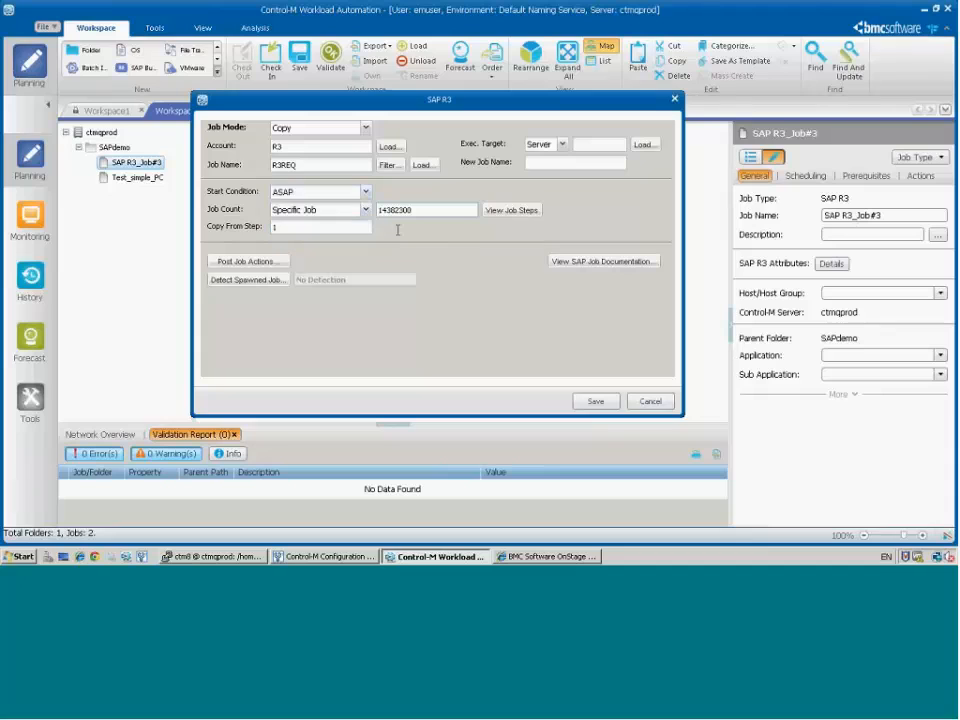
# Set the job count to Last Scheduled and view the steps of the R3REQ job
pyautogui.click(327, 214)
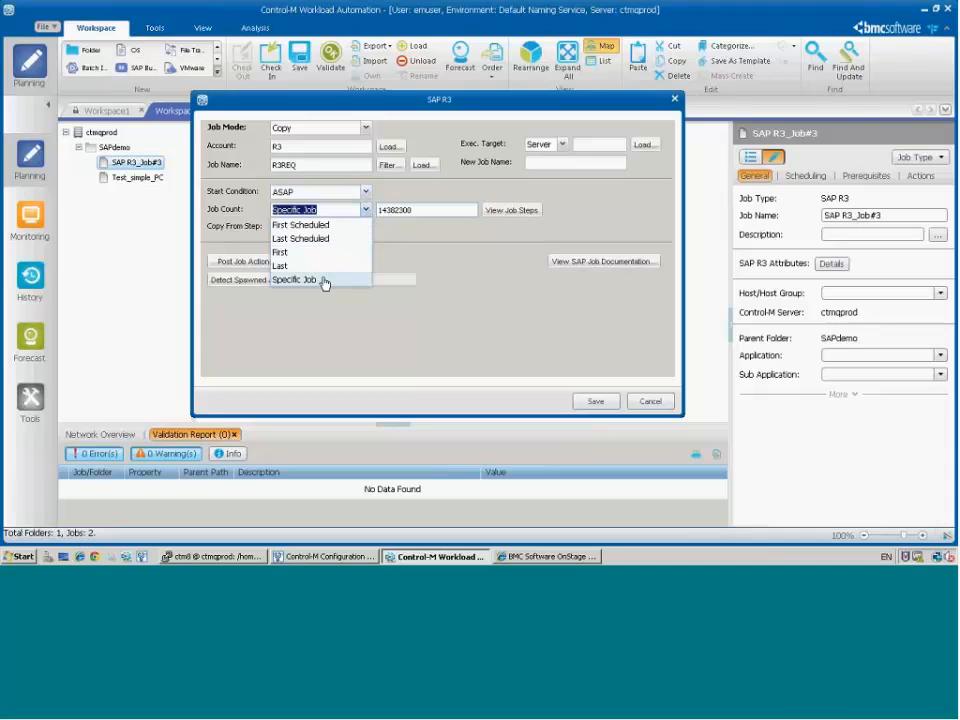
pyautogui.click(305, 240)
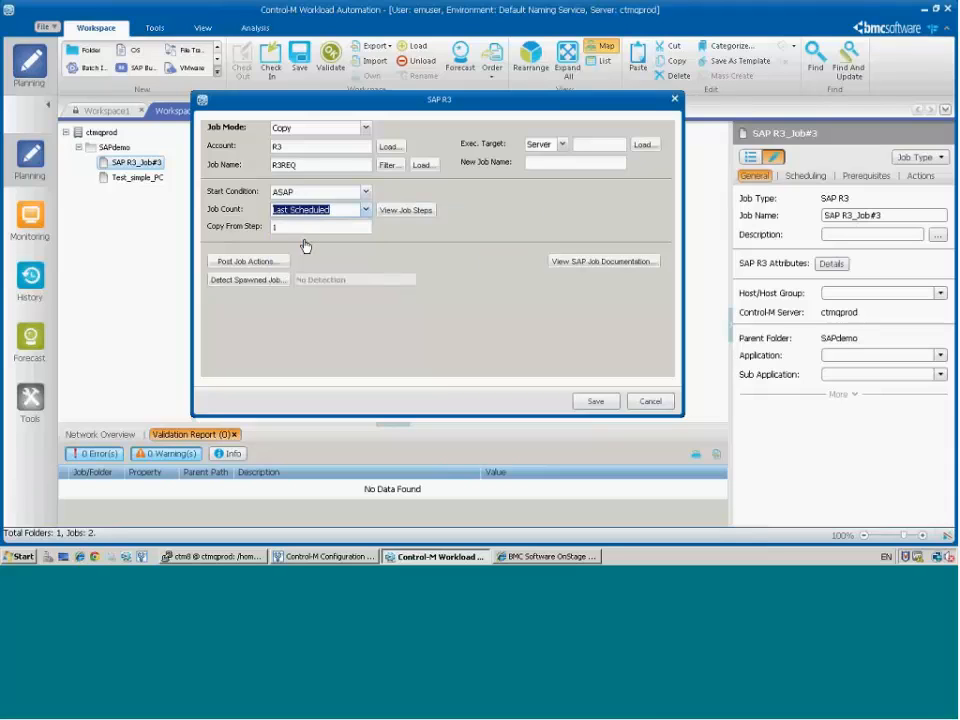
pyautogui.click(406, 211)
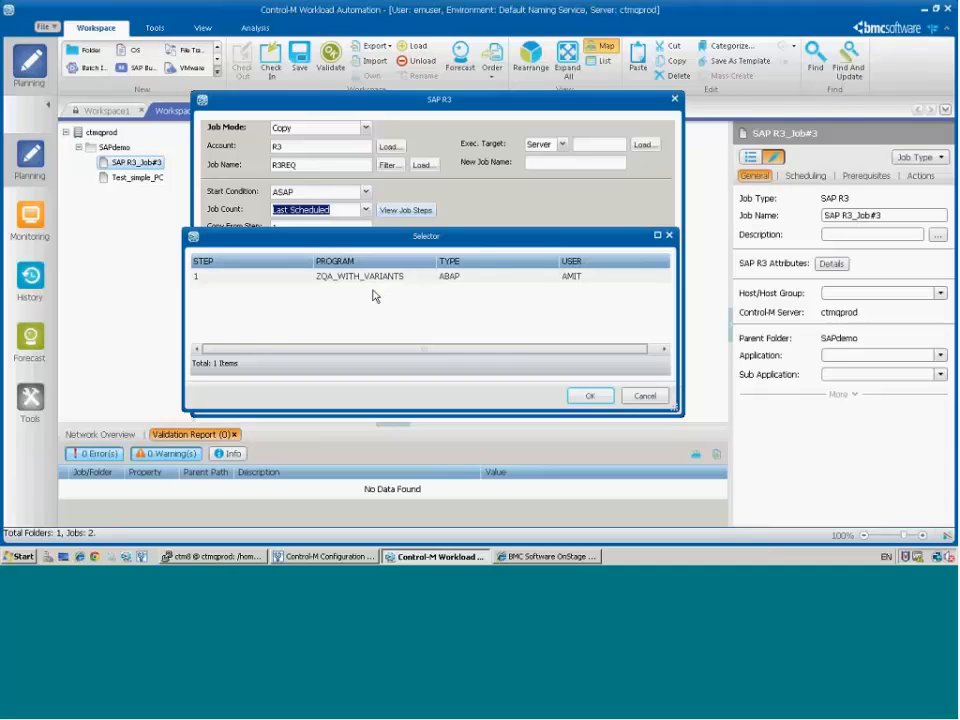
pyautogui.click(645, 395)
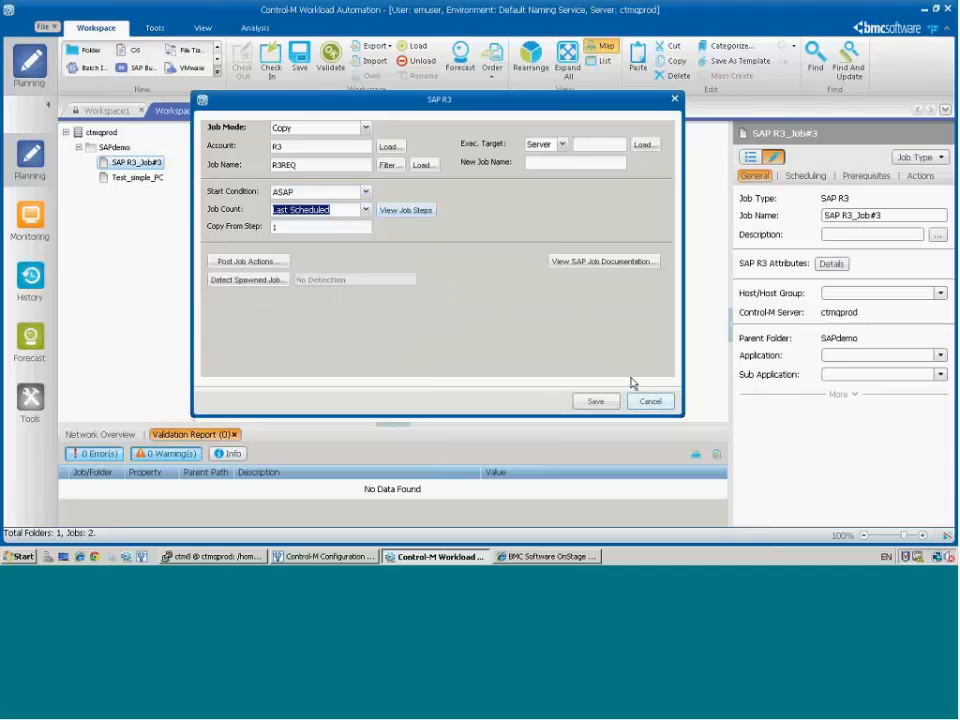
# Review the post job actions for spool and job log output, including the job log copy options
pyautogui.click(259, 264)
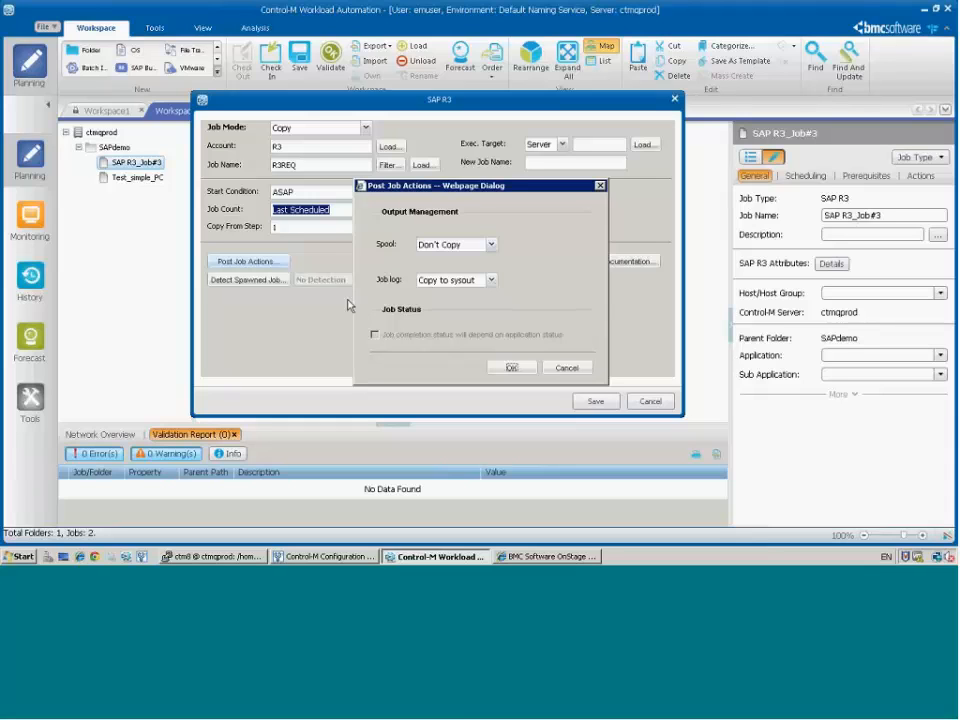
pyautogui.click(491, 280)
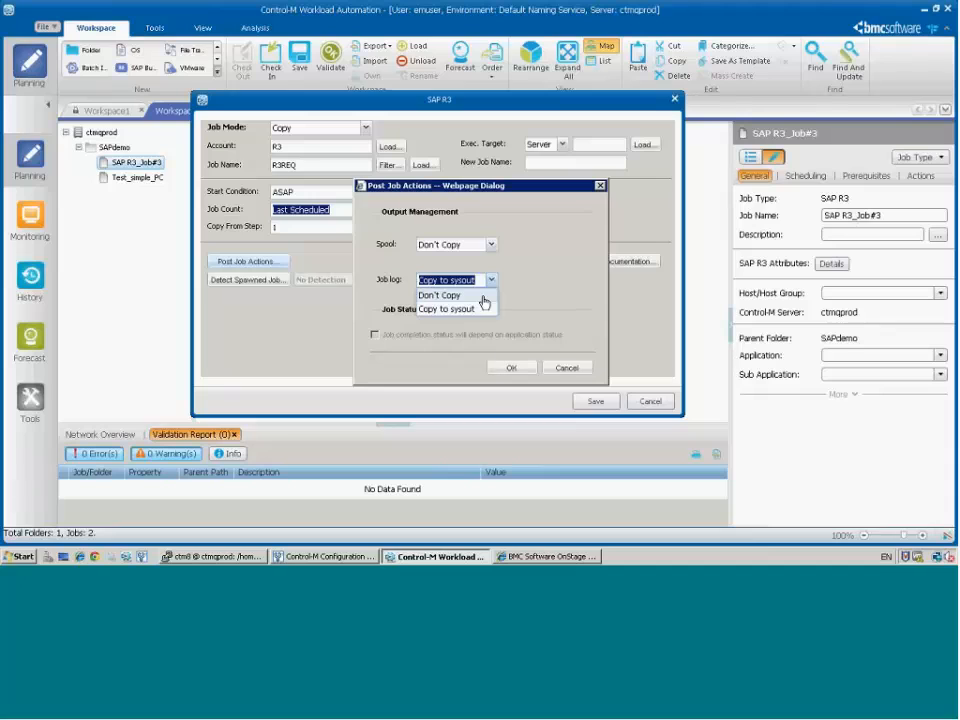
pyautogui.click(523, 276)
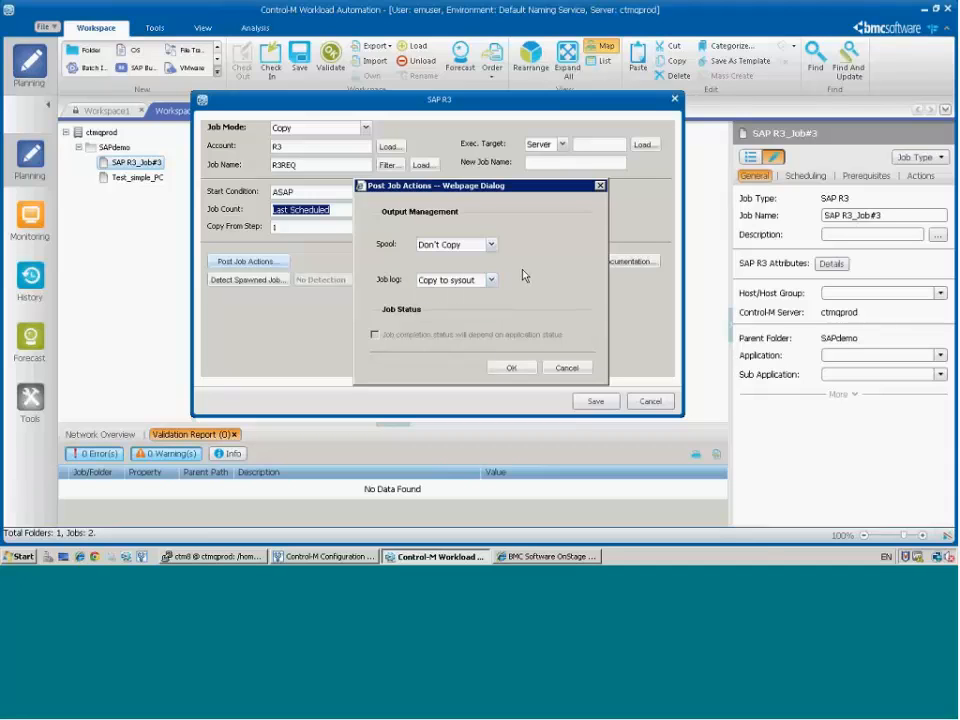
pyautogui.click(565, 368)
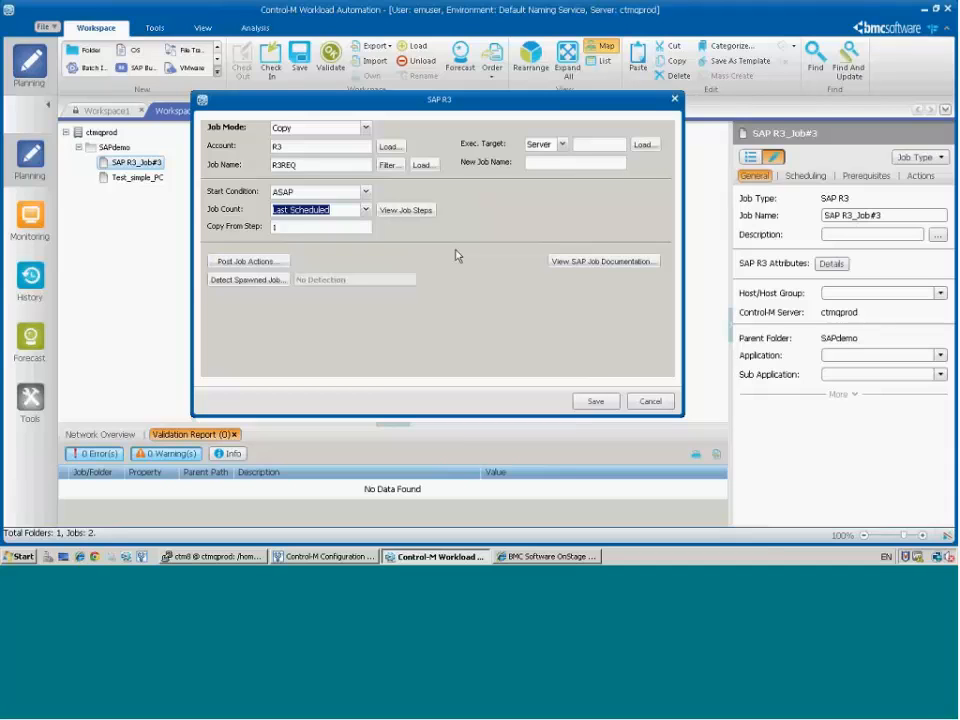
# Try out spawned job detection for the R3REQ job using a specific job definition
pyautogui.click(231, 283)
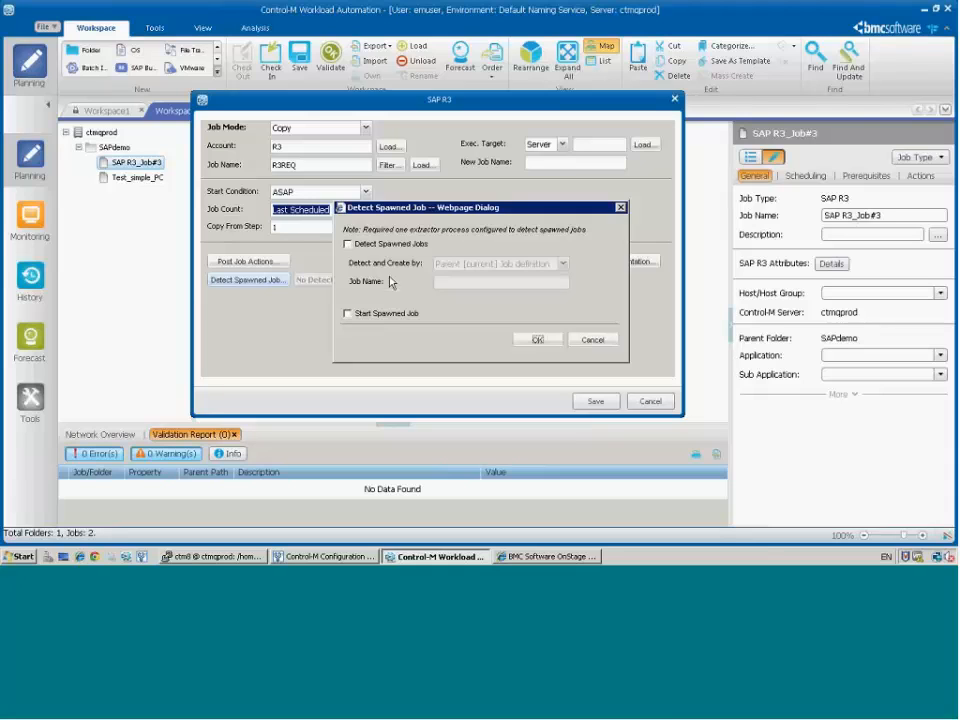
pyautogui.click(348, 244)
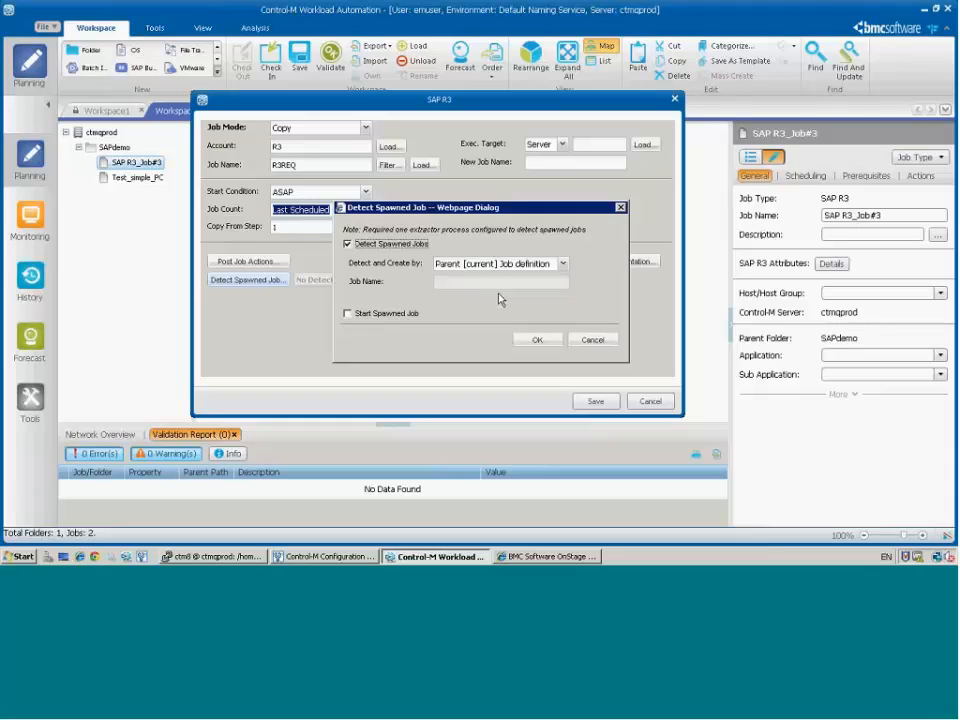
pyautogui.click(563, 264)
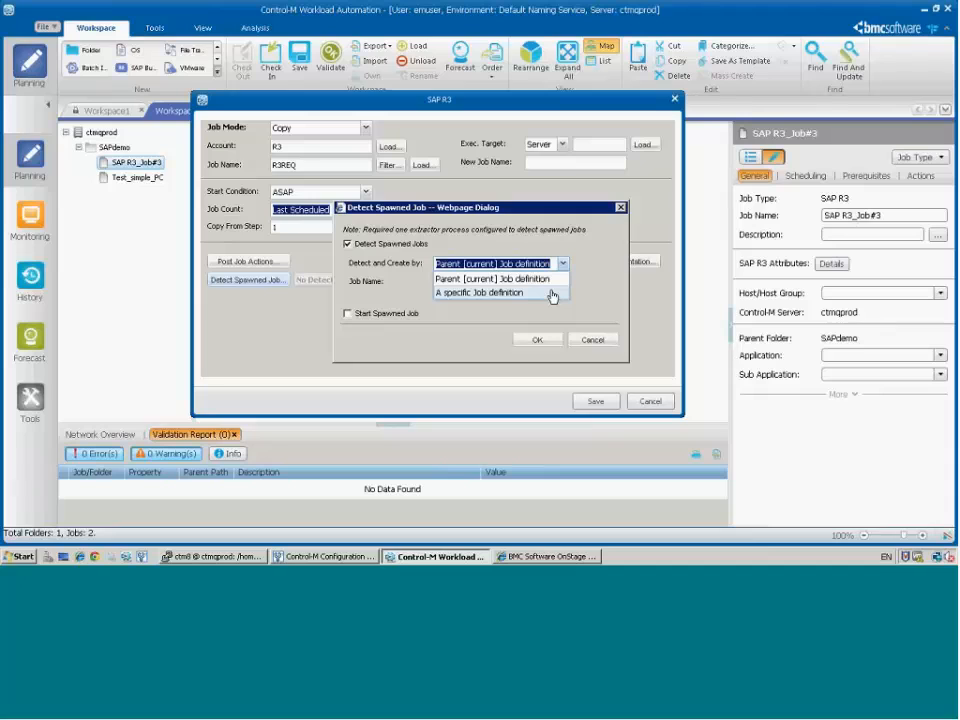
pyautogui.click(550, 293)
pyautogui.click(462, 281)
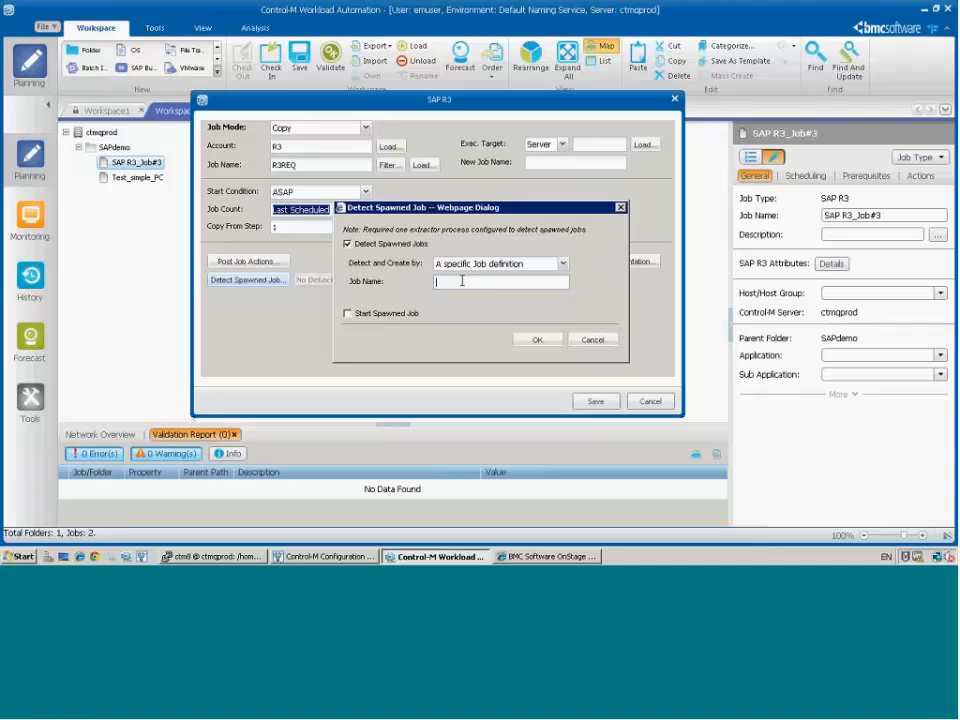
pyautogui.click(595, 340)
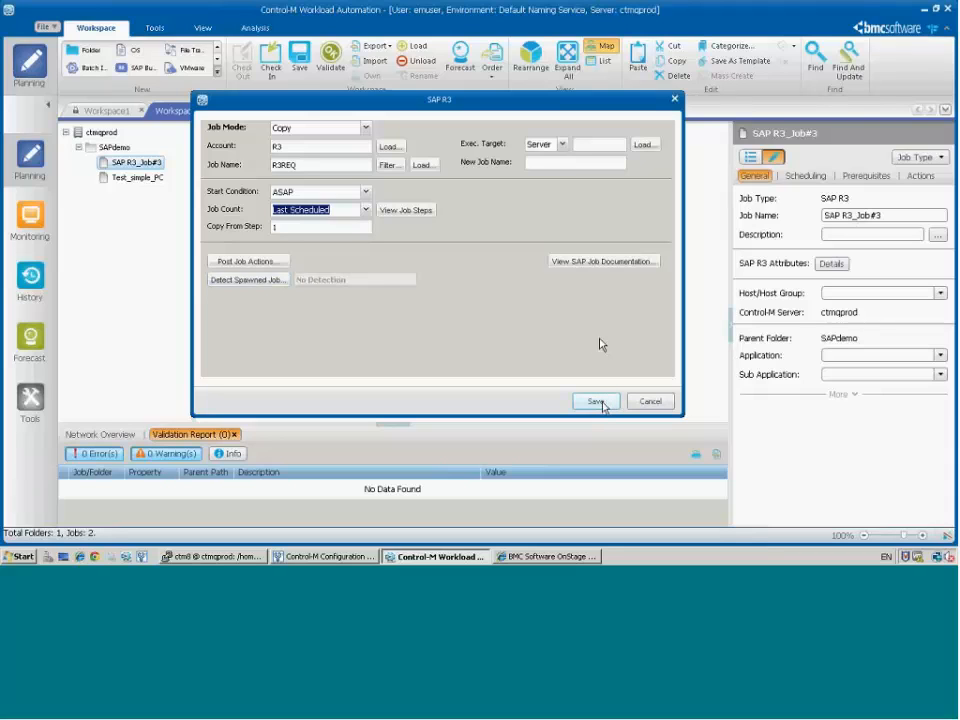
# Save the SAP R3 attributes and order the R3REQ job, checking in the entire workspace
pyautogui.click(600, 403)
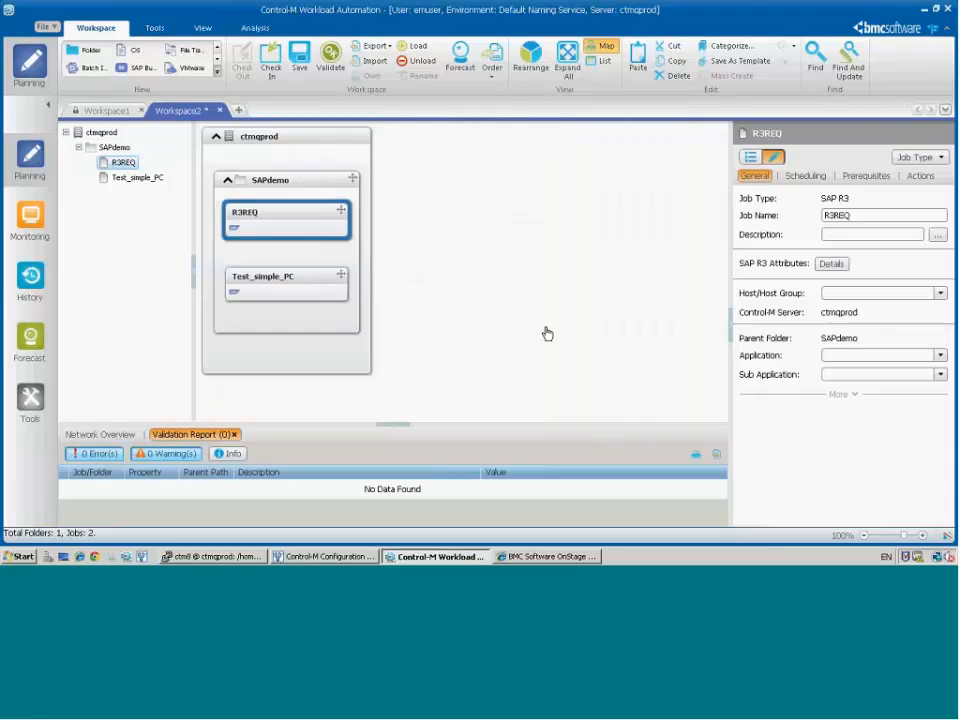
pyautogui.rightClick(297, 225)
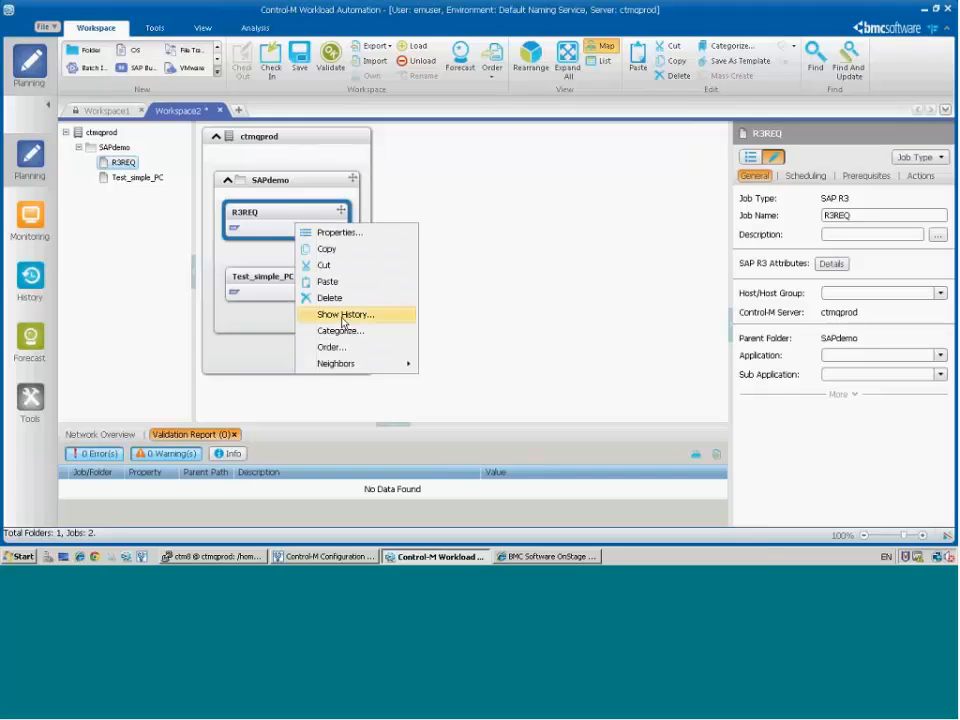
pyautogui.click(331, 347)
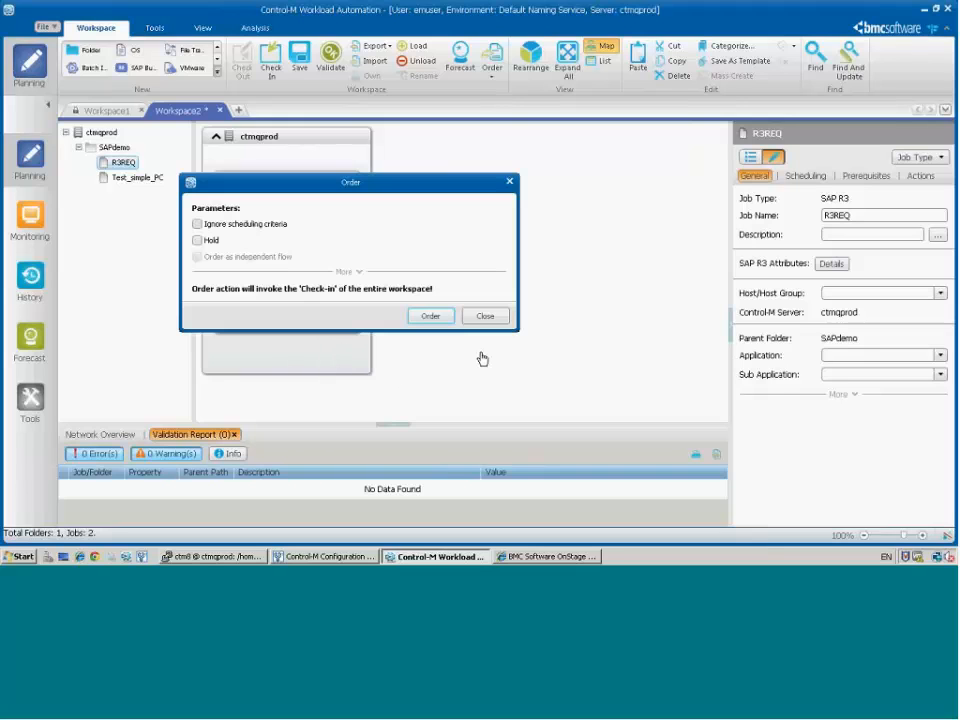
pyautogui.click(428, 315)
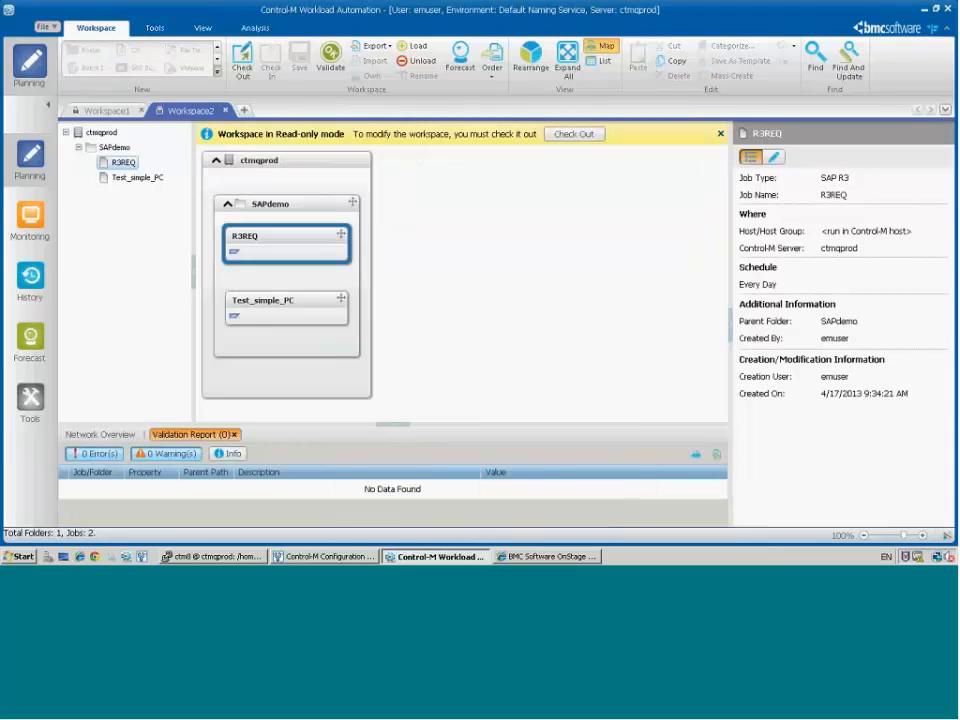
# Switch to Monitoring and expand ctmqprod through its application and sub application levels to show the ordered jobs
pyautogui.click(31, 218)
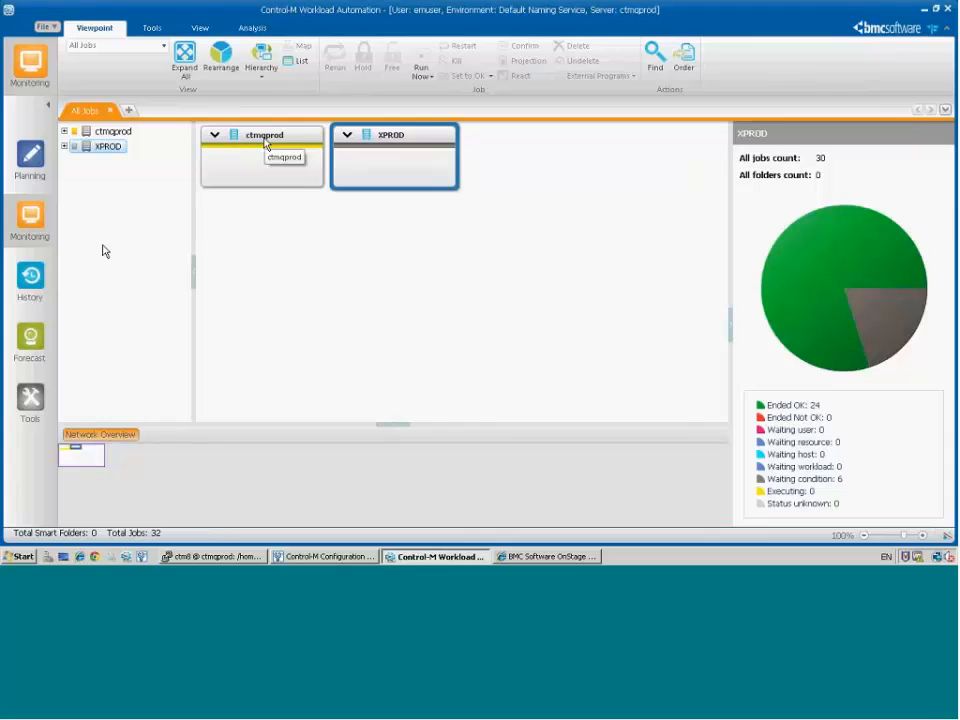
pyautogui.doubleClick(265, 143)
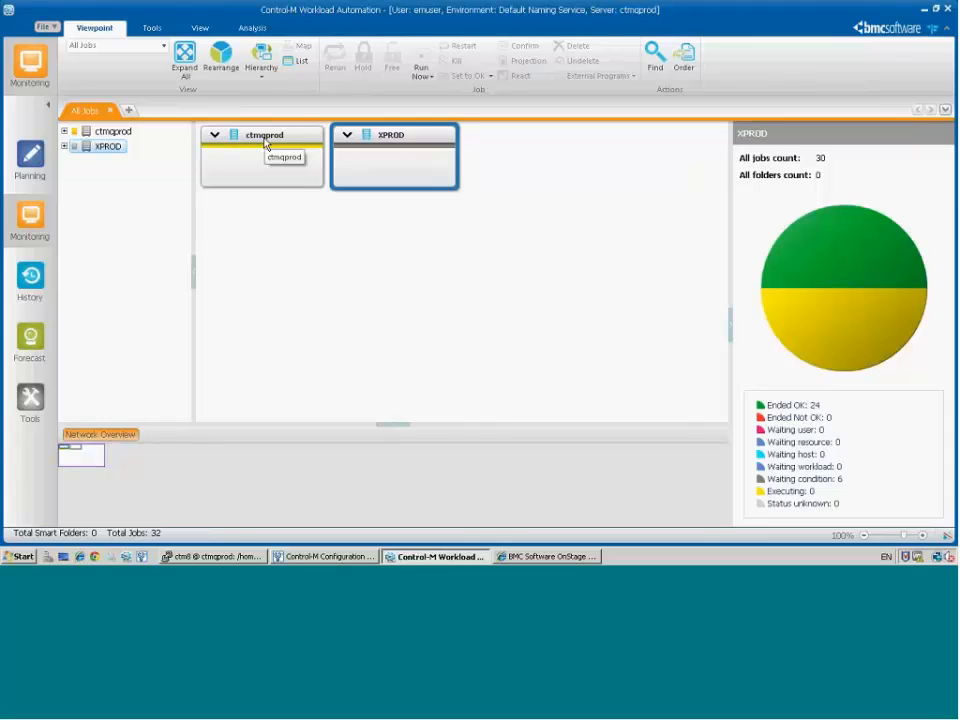
pyautogui.doubleClick(265, 160)
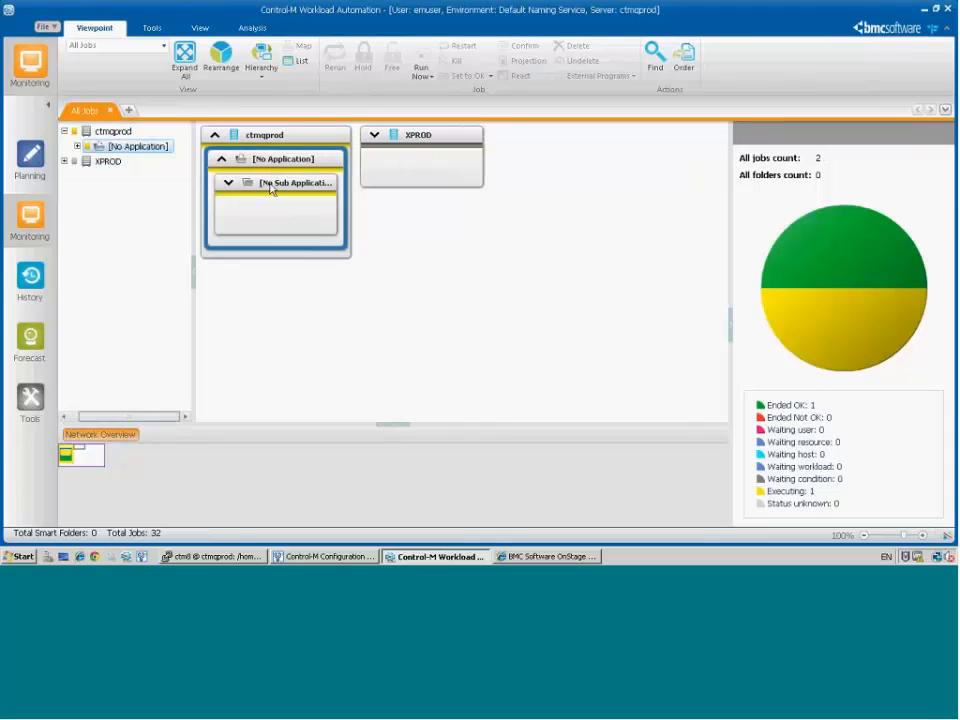
pyautogui.doubleClick(270, 183)
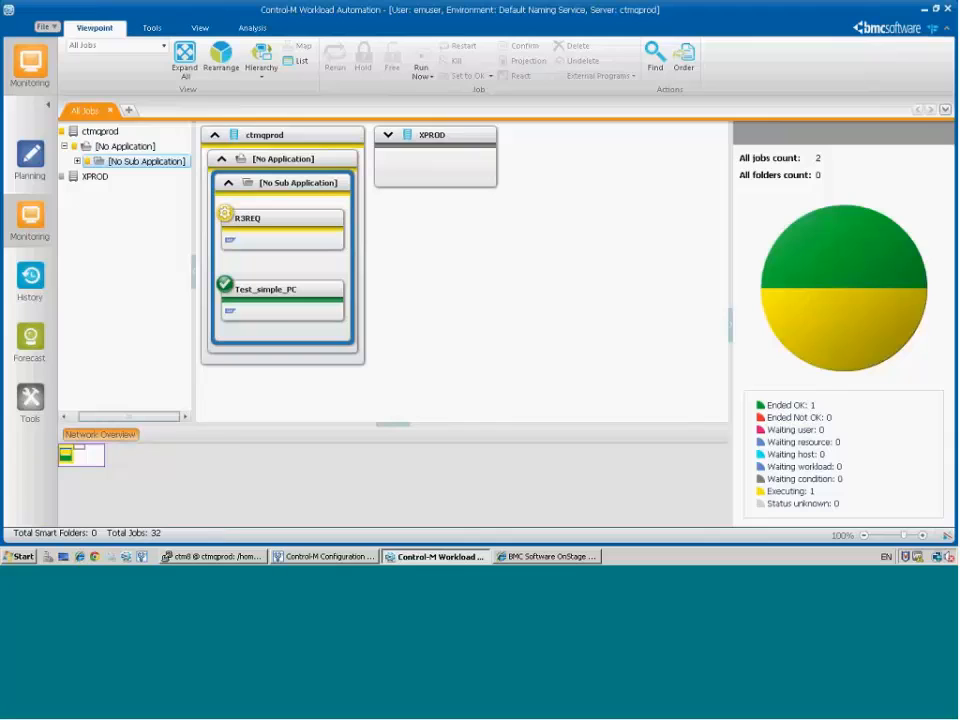
# Review the output of the Test_simple_PC job, including its process chain log in a separate output window
pyautogui.click(287, 298)
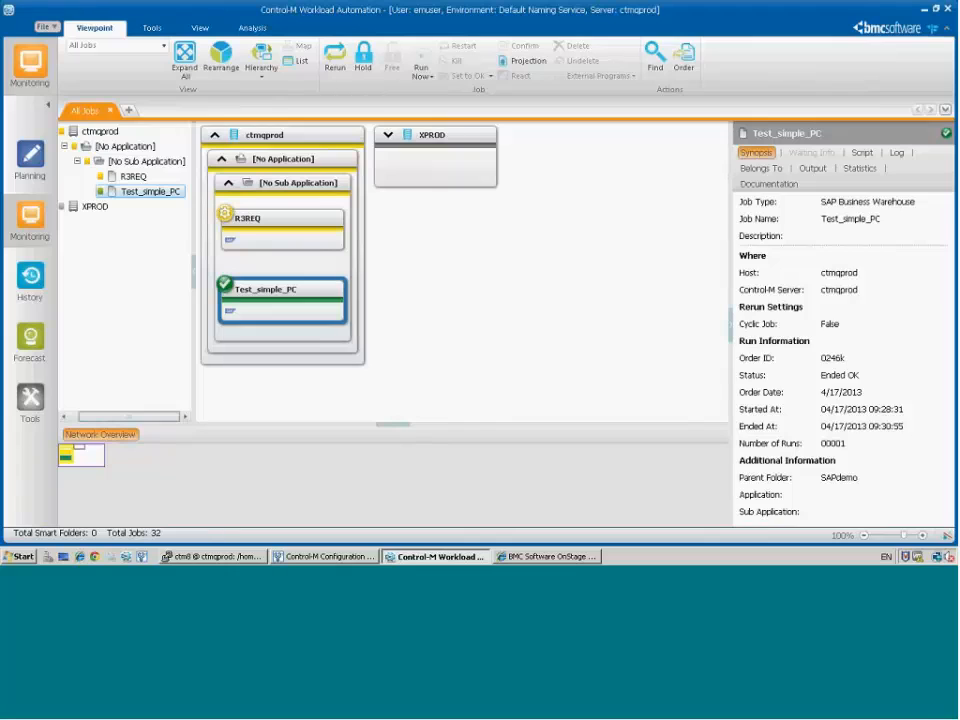
pyautogui.click(812, 168)
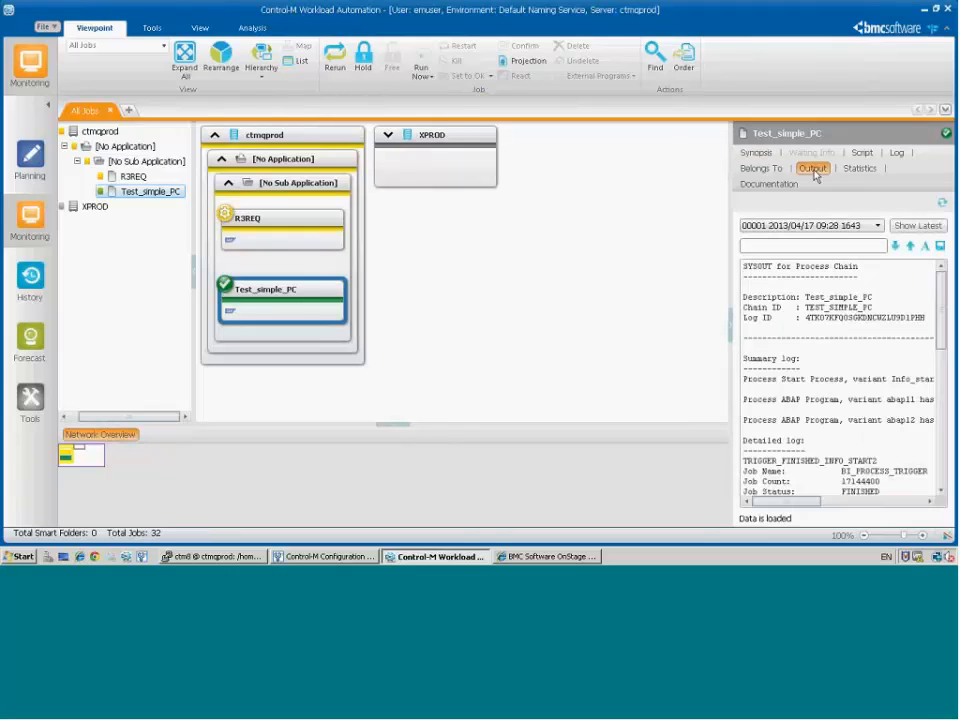
pyautogui.rightClick(281, 303)
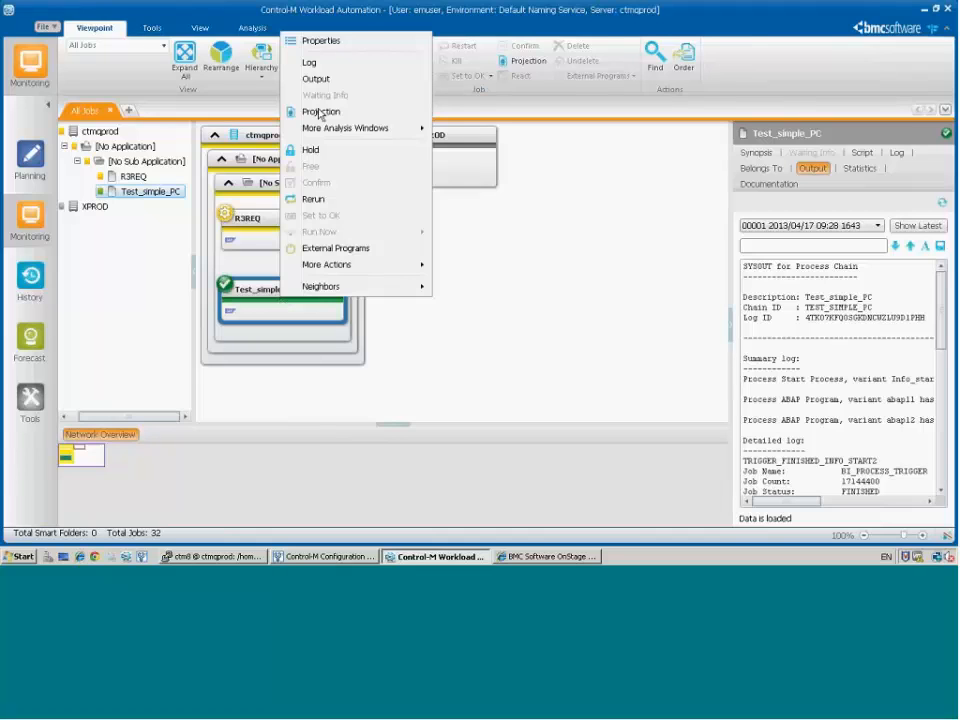
pyautogui.click(318, 80)
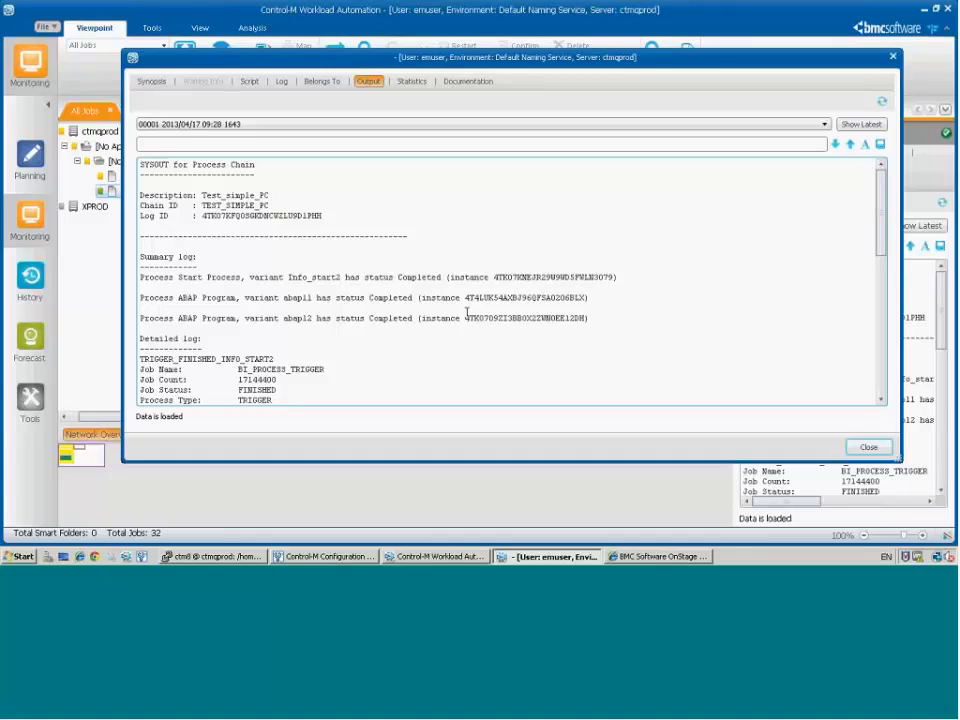
pyautogui.click(869, 447)
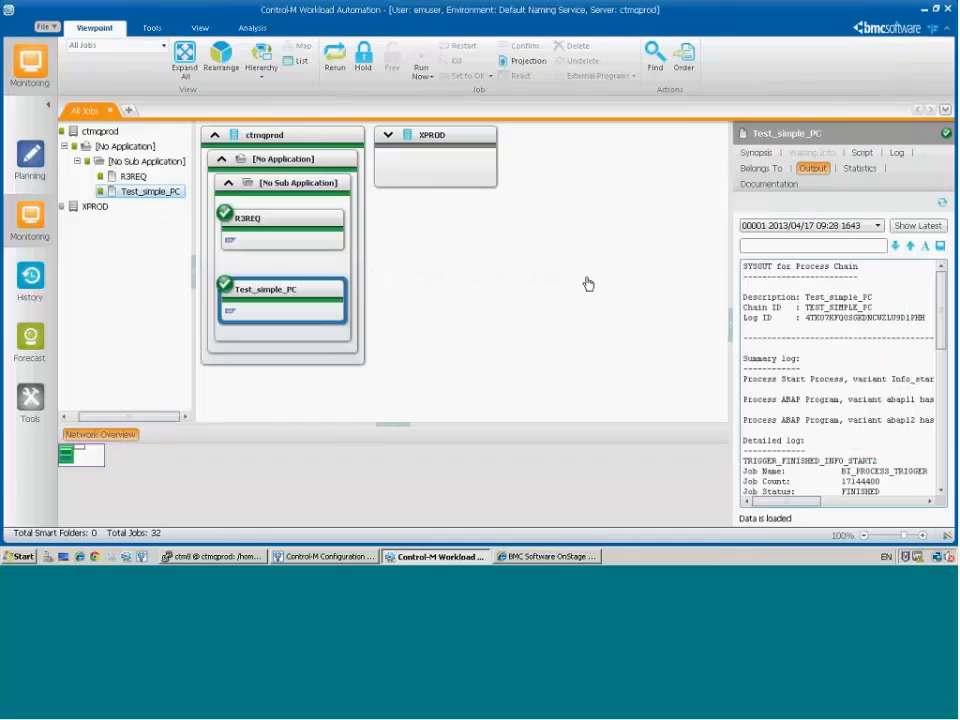
# Inspect the SAP Business Warehouse attributes in the Test_simple_PC job's properties to check its process chain steps, leaving them without saving
pyautogui.rightClick(288, 302)
pyautogui.click(325, 38)
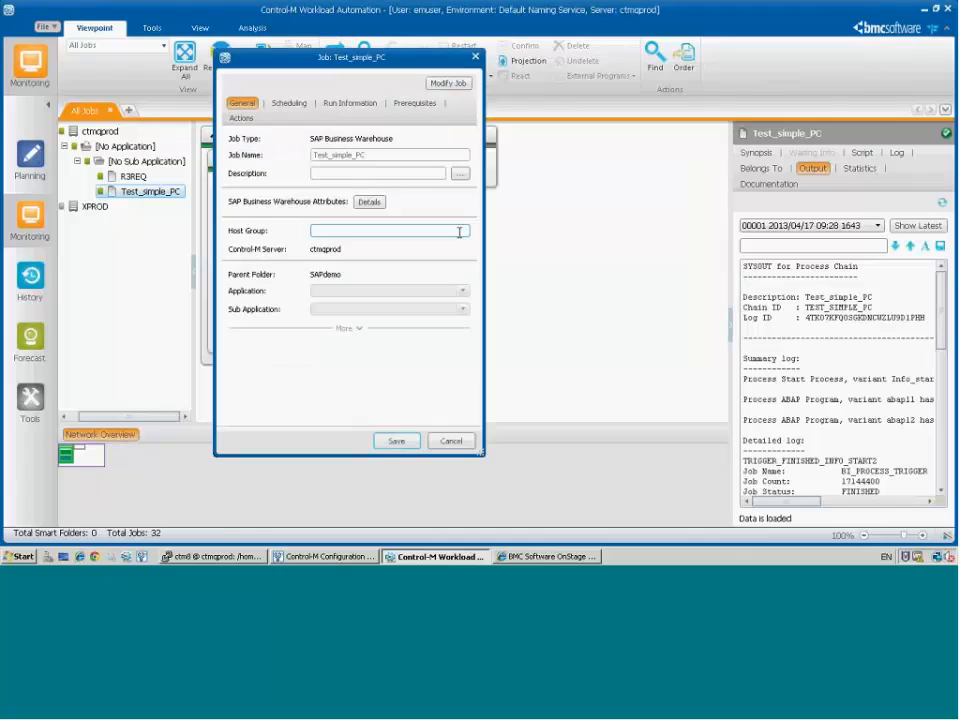
pyautogui.click(367, 204)
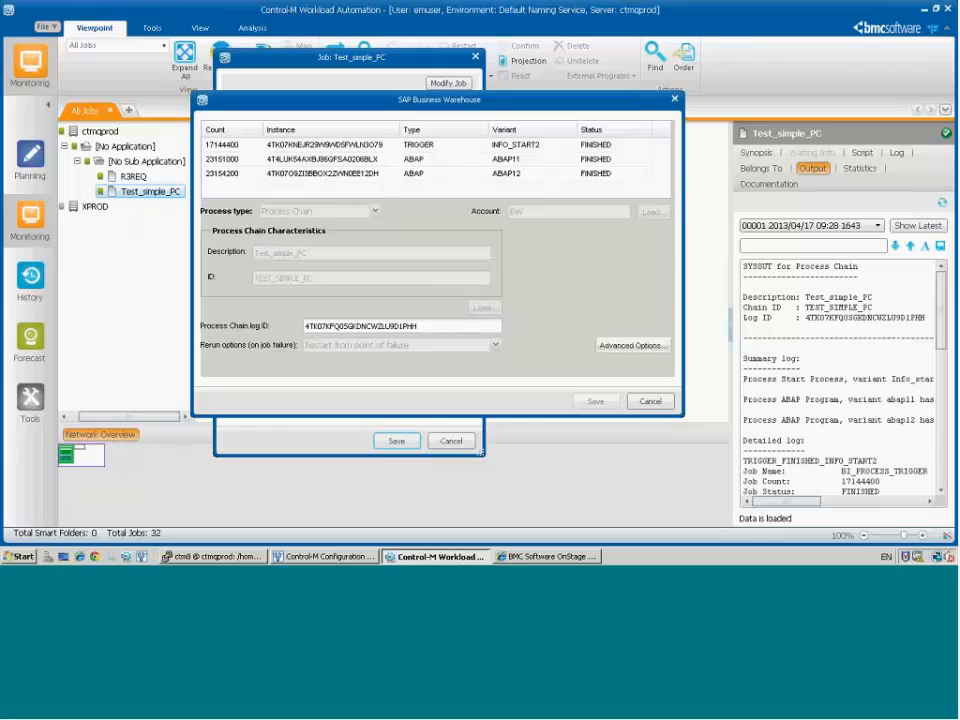
pyautogui.click(651, 402)
pyautogui.click(443, 444)
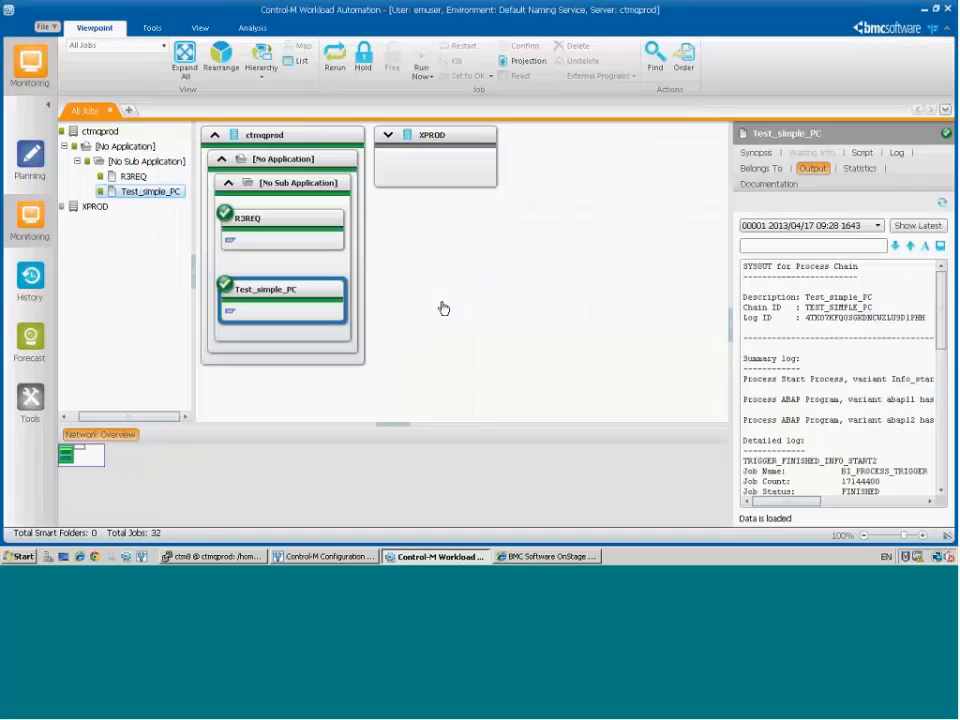
# Review the R3REQ job's output in a separate window and close it
pyautogui.click(268, 222)
pyautogui.rightClick(268, 221)
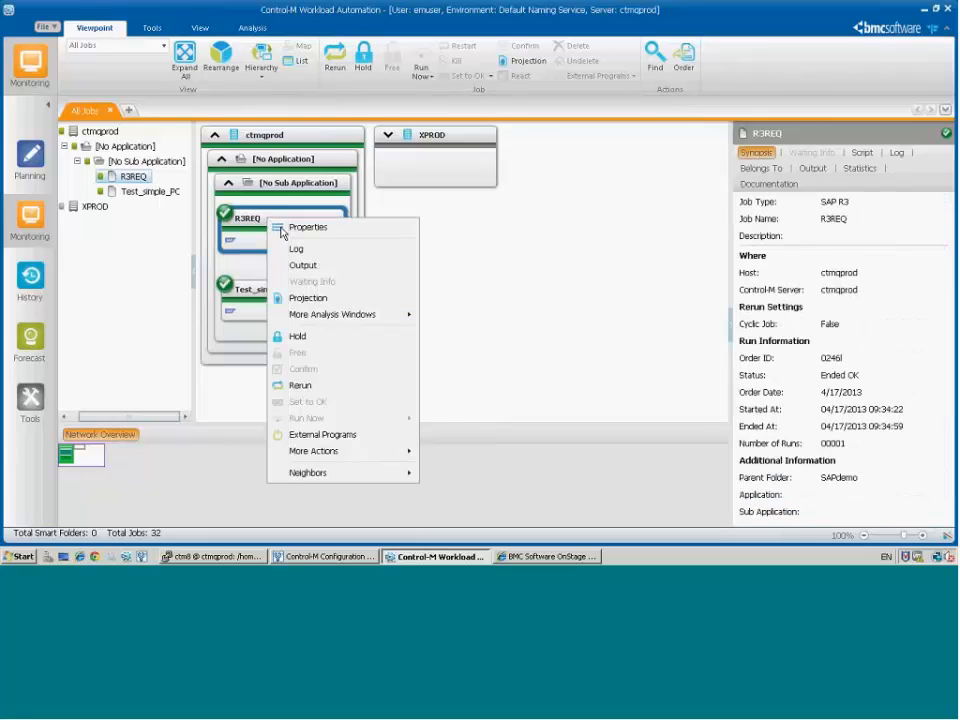
pyautogui.click(302, 265)
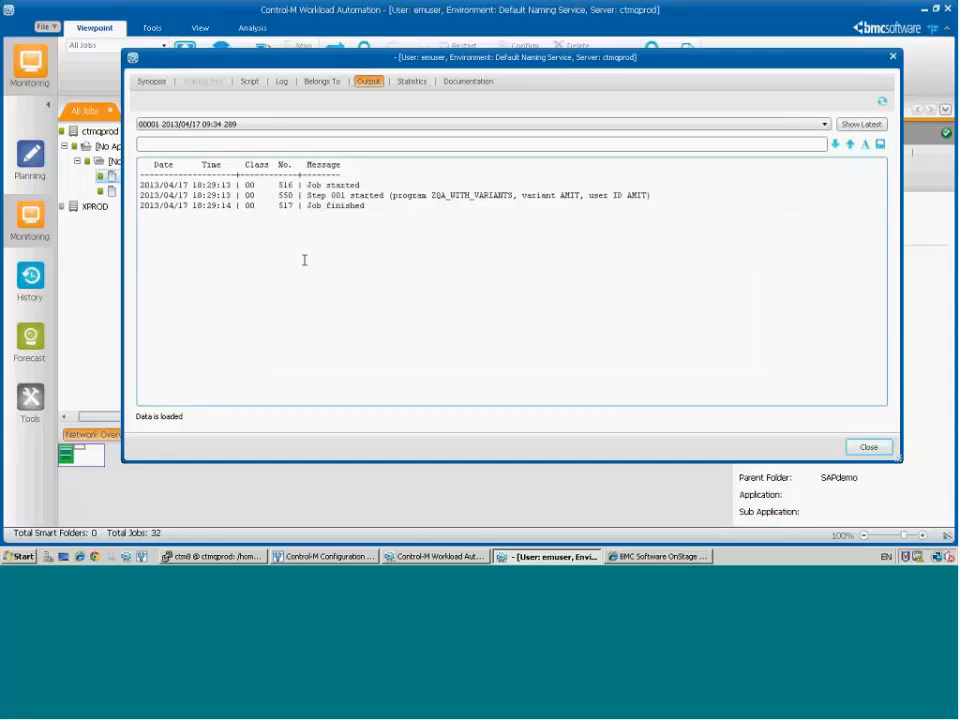
pyautogui.click(866, 446)
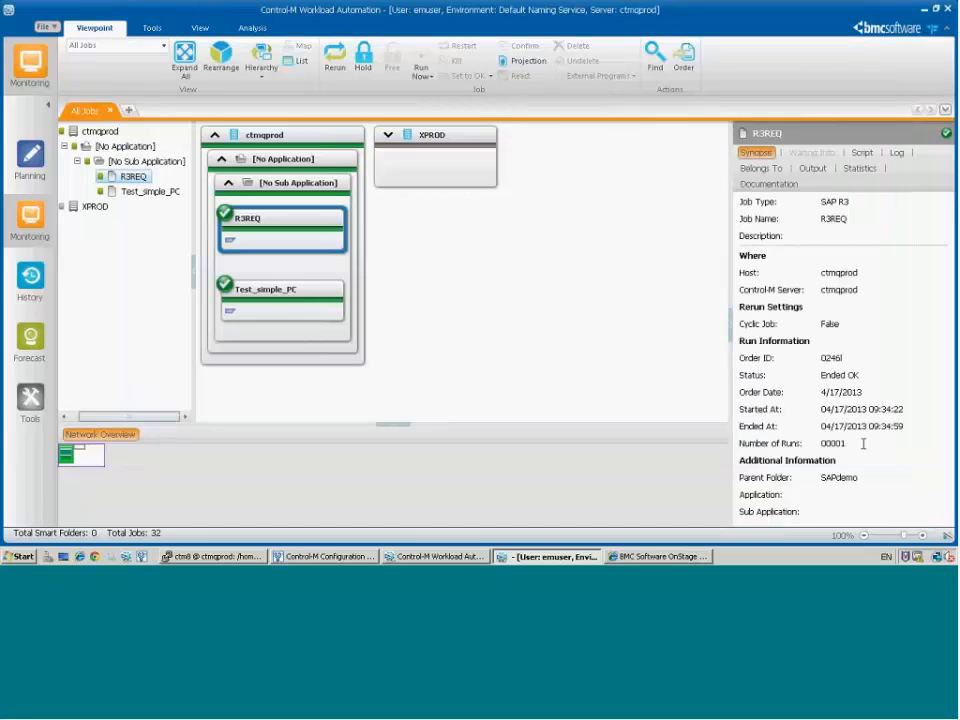